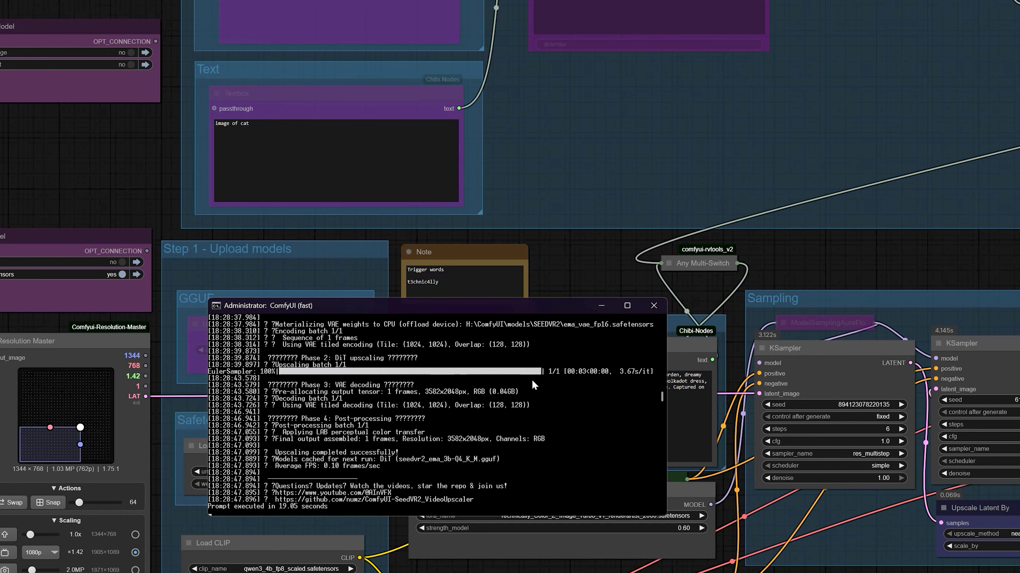
# Step: Look over the workflow's model loading, manual prompt, LoRA and sampling sections, including the second KSampler
pyautogui.scroll(-1, 534, 408)
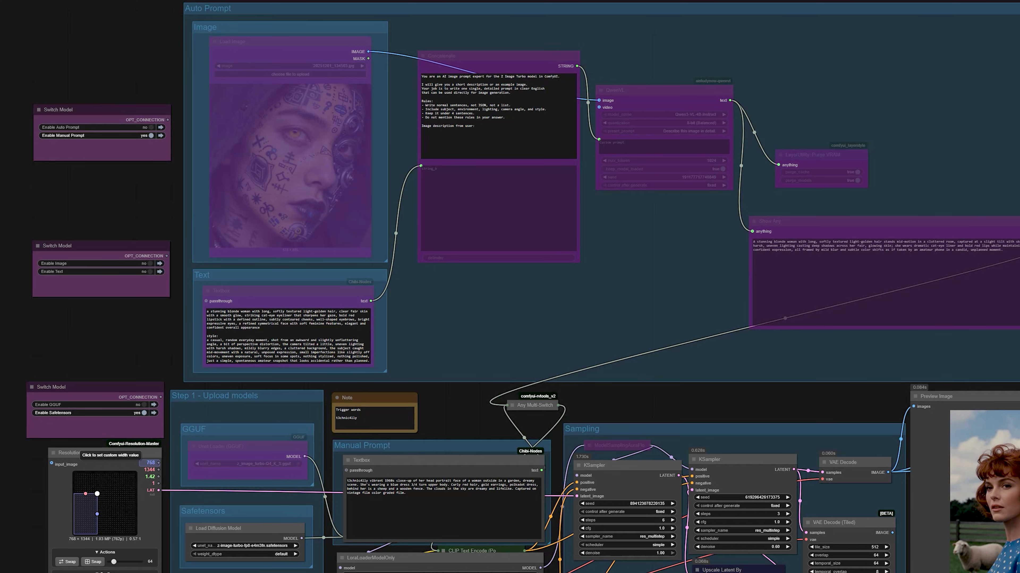
pyautogui.moveTo(16, 375); pyautogui.dragTo(155, 362)
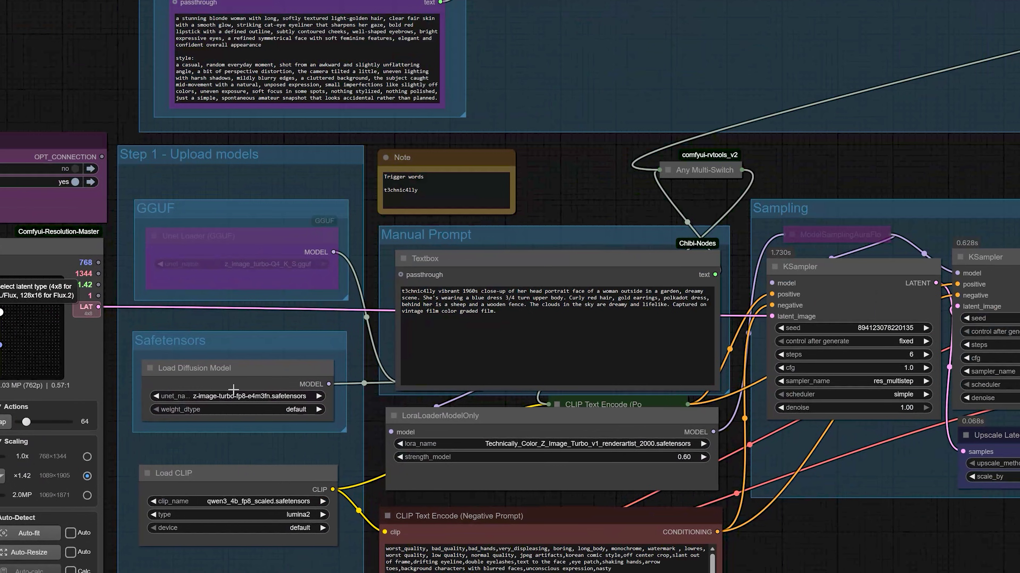
pyautogui.scroll(3, 233, 391)
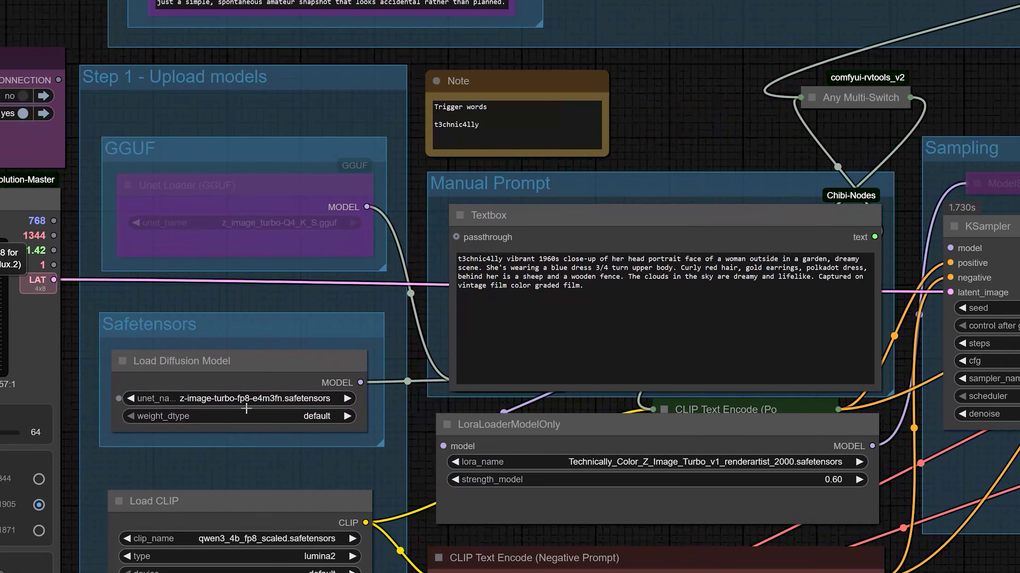
pyautogui.scroll(-6, 247, 409)
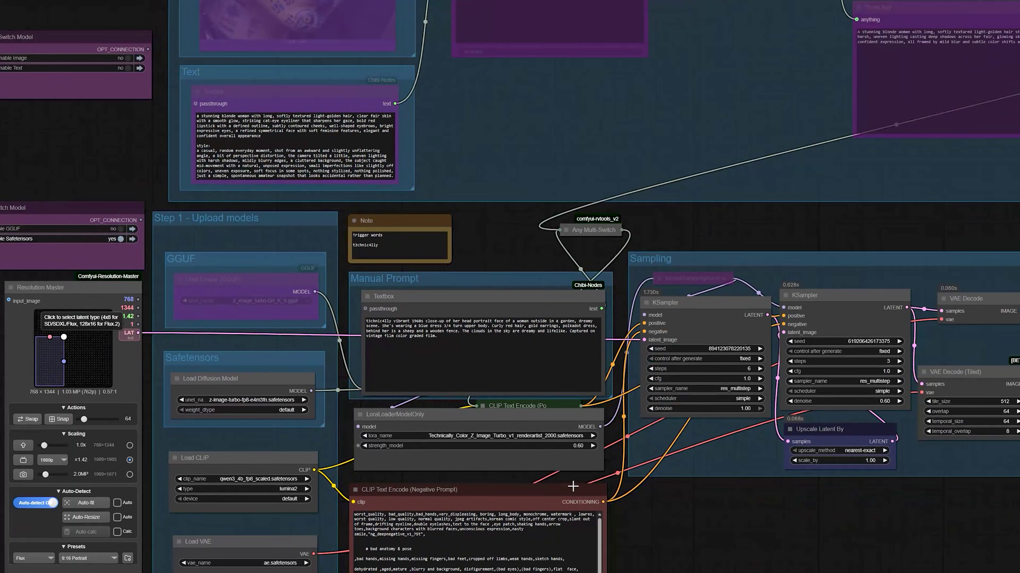
pyautogui.moveTo(966, 551); pyautogui.dragTo(417, 520)
pyautogui.scroll(7, 638, 351)
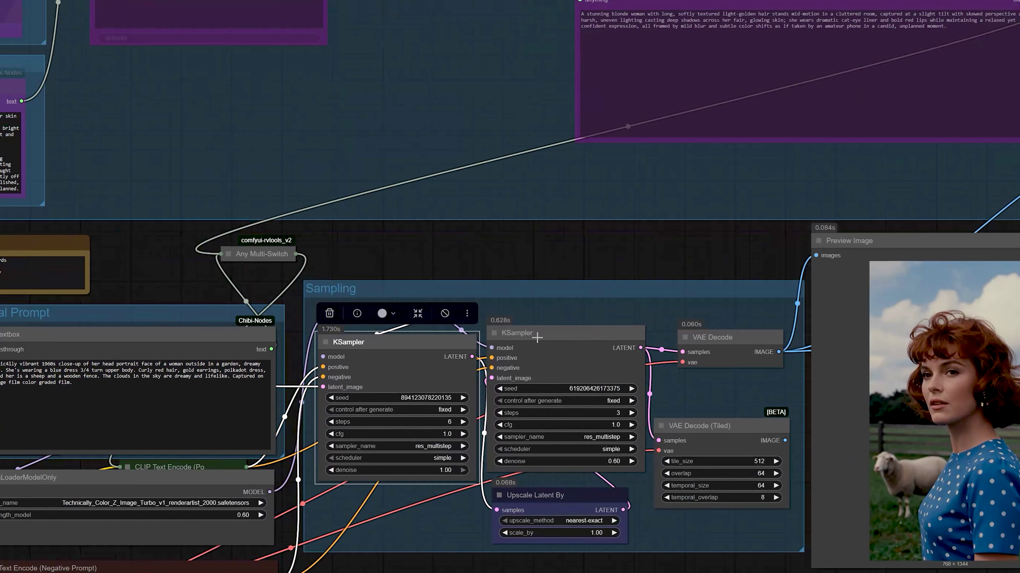
pyautogui.click(537, 338)
pyautogui.scroll(-4, 537, 338)
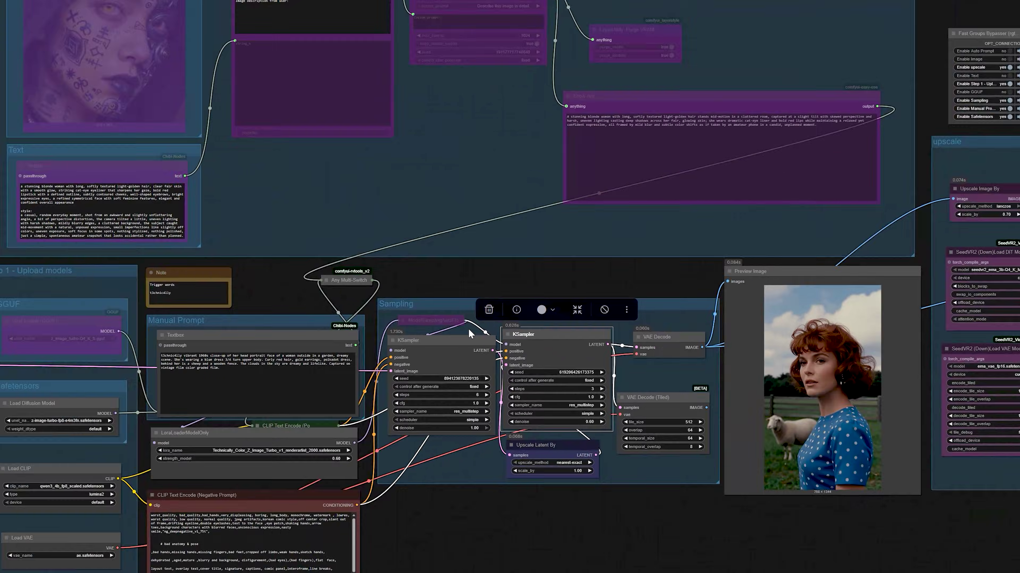
# Step: Replace the prompt in the Auto Prompt group's Text box with "image"
pyautogui.moveTo(254, 278); pyautogui.dragTo(345, 491)
pyautogui.scroll(1, 91, 192)
pyautogui.scroll(2, 91, 192)
pyautogui.moveTo(226, 168); pyautogui.dragTo(131, 151)
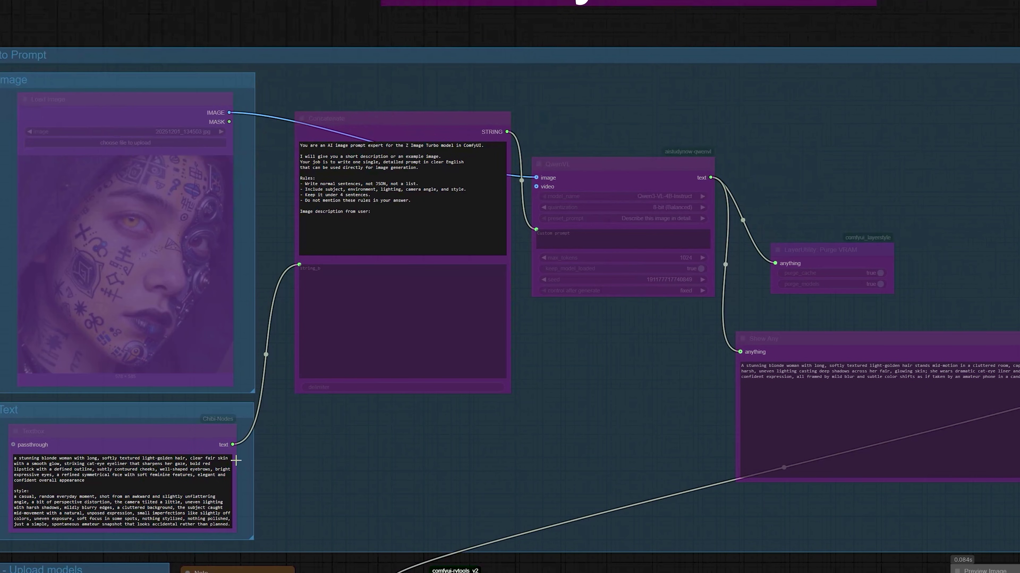
pyautogui.click(218, 463)
pyautogui.hotkey('ctrl', 'a')
pyautogui.write('image')
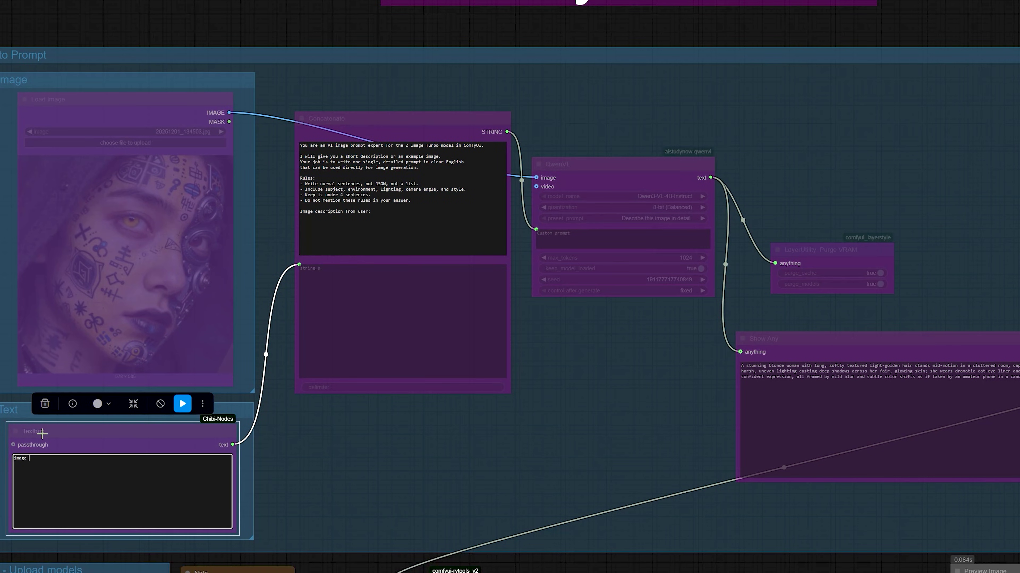
pyautogui.click(126, 235)
# Step: Examine the Auto Prompt's Concatenate and output nodes and the SeedVR2 color_correction setting in the upscale group
pyautogui.click(391, 332)
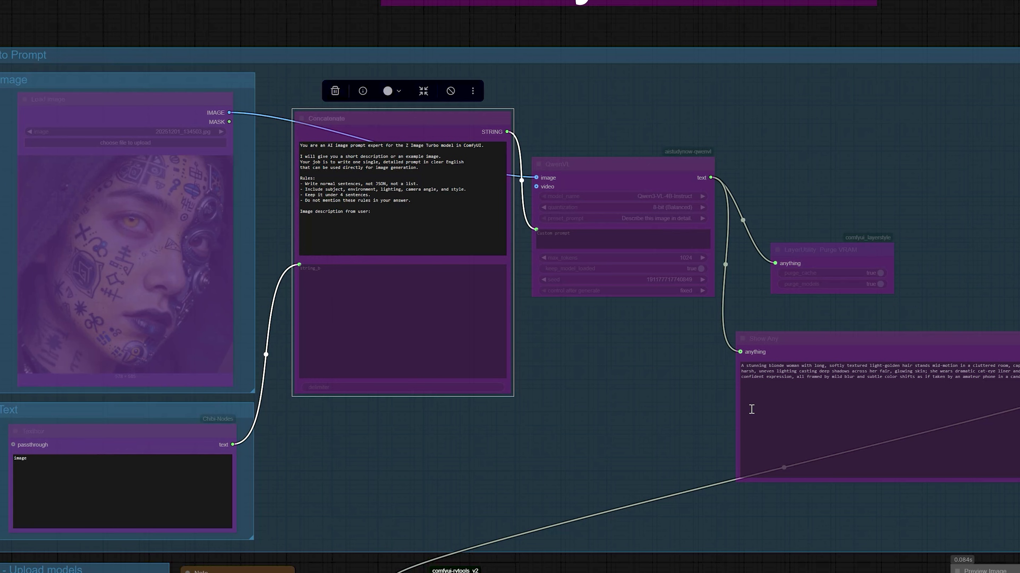
pyautogui.click(752, 408)
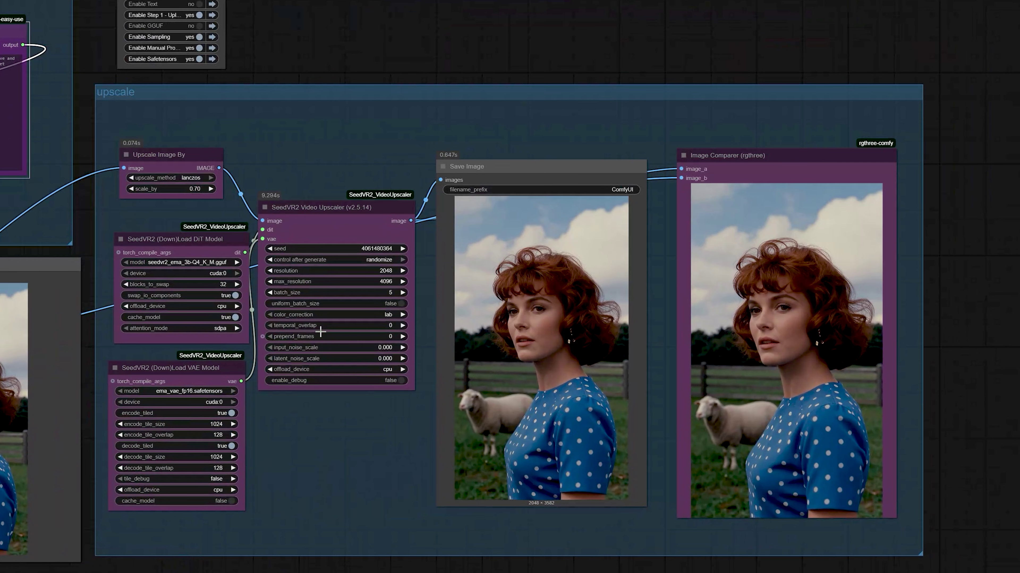
pyautogui.moveTo(328, 319)
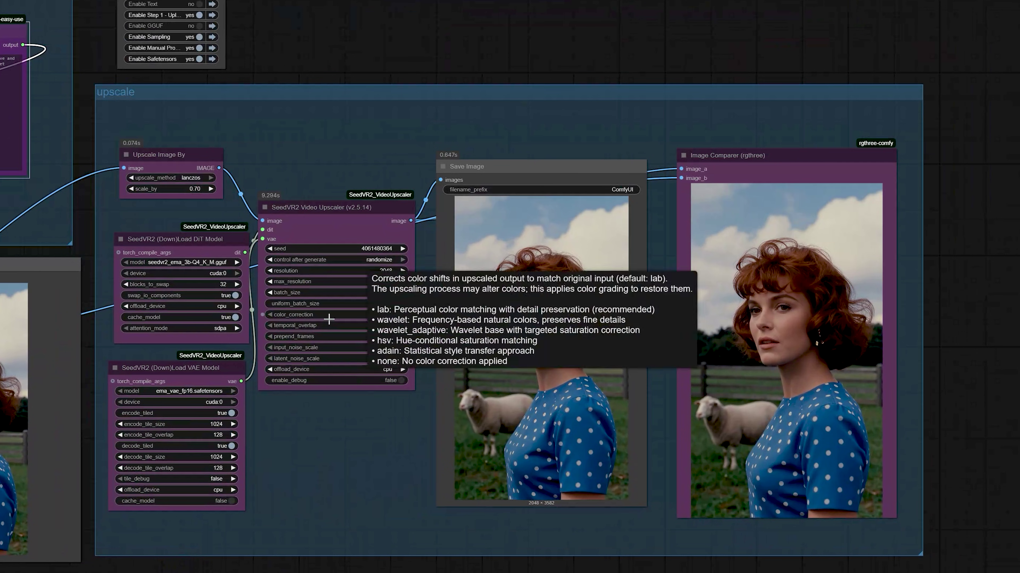
pyautogui.scroll(-2, 328, 320)
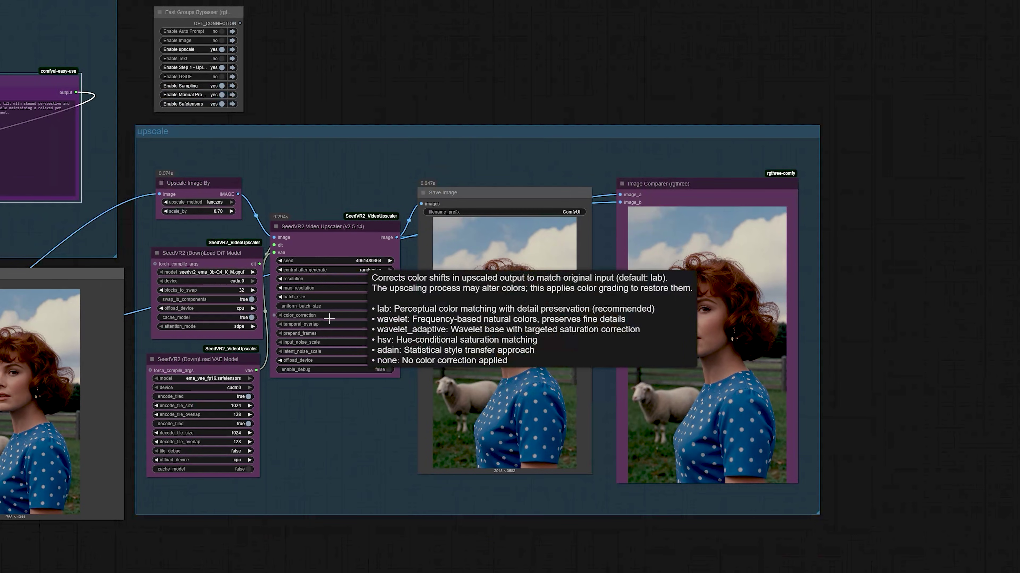
pyautogui.scroll(-2, 328, 319)
pyautogui.scroll(1, 326, 324)
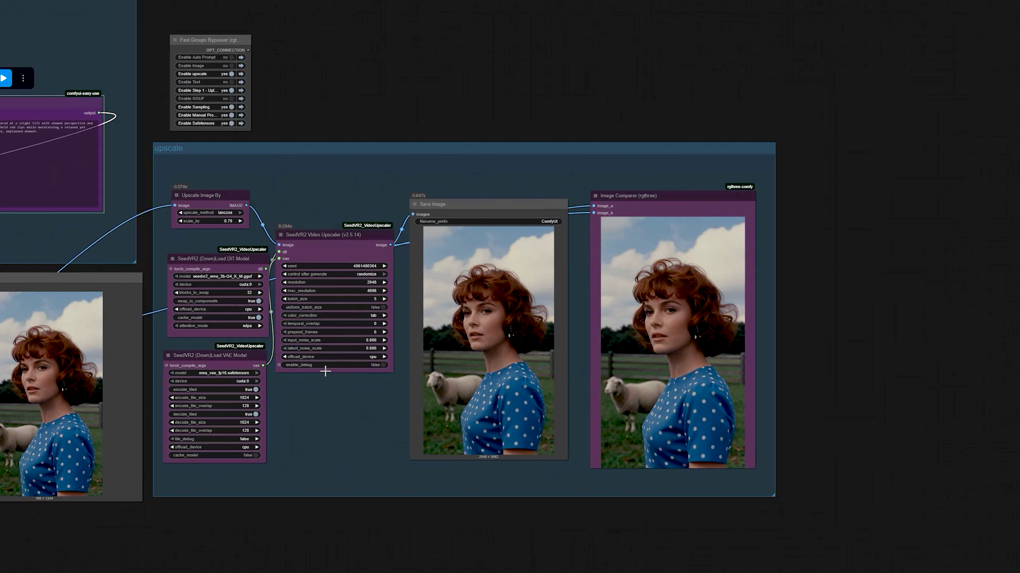
# Step: Switch model loading from the Safetensors group to the GGUF group
pyautogui.moveTo(75, 519); pyautogui.dragTo(1019, 498)
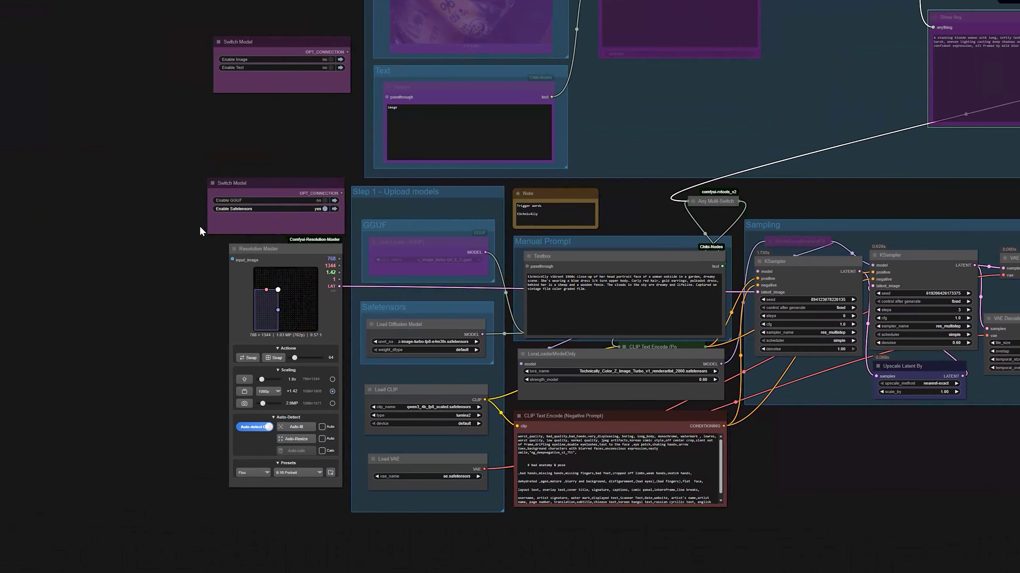
pyautogui.scroll(5, 201, 227)
pyautogui.moveTo(129, 197); pyautogui.dragTo(4, 140)
pyautogui.scroll(1, 33, 211)
pyautogui.moveTo(160, 208); pyautogui.dragTo(50, 233)
pyautogui.scroll(2, 153, 211)
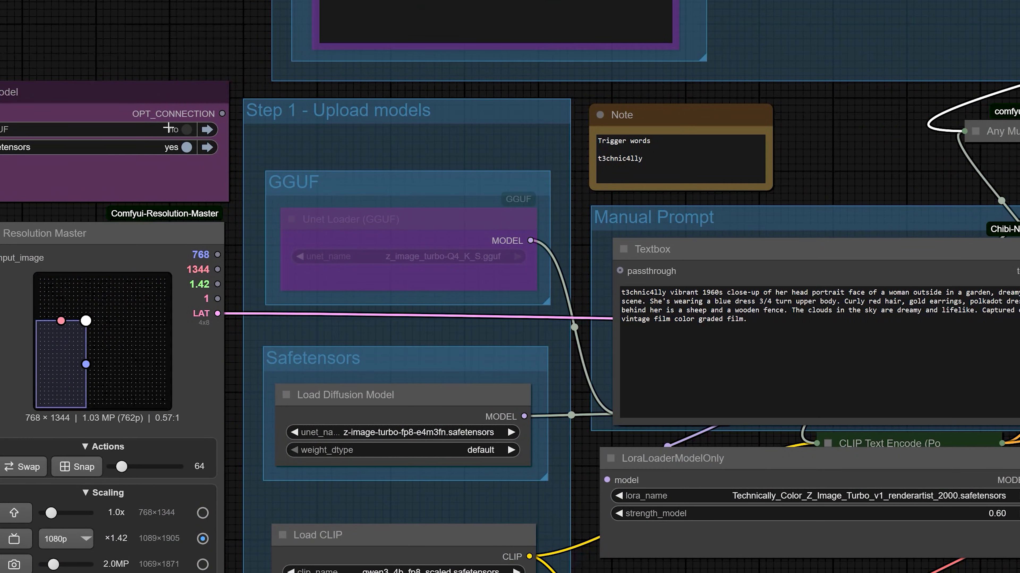
pyautogui.click(74, 129)
pyautogui.scroll(4, 411, 258)
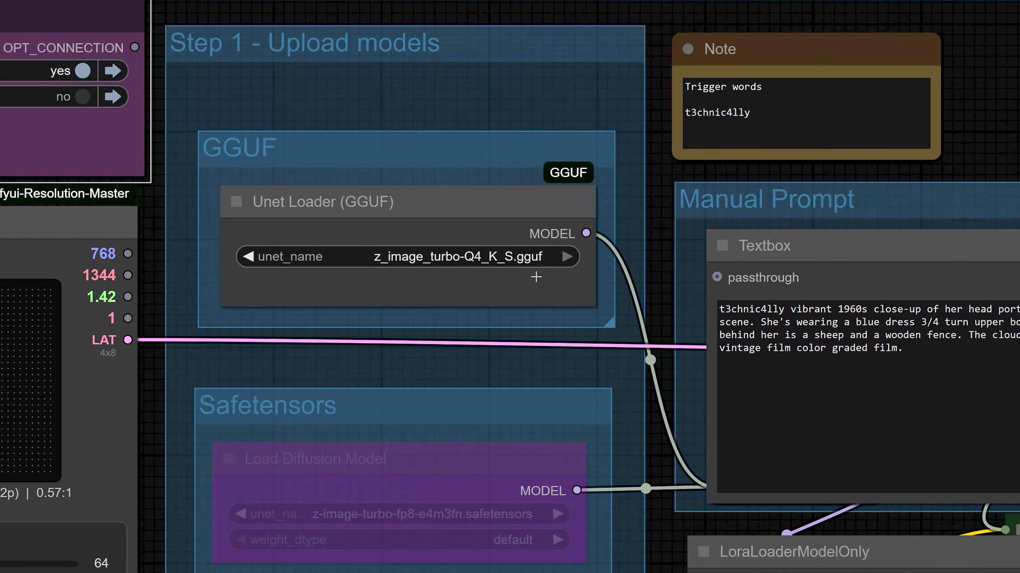
# Step: Enable the Safetensors model loader again in place of the GGUF loader
pyautogui.scroll(-1, 535, 278)
pyautogui.scroll(-2, 261, 257)
pyautogui.click(143, 138)
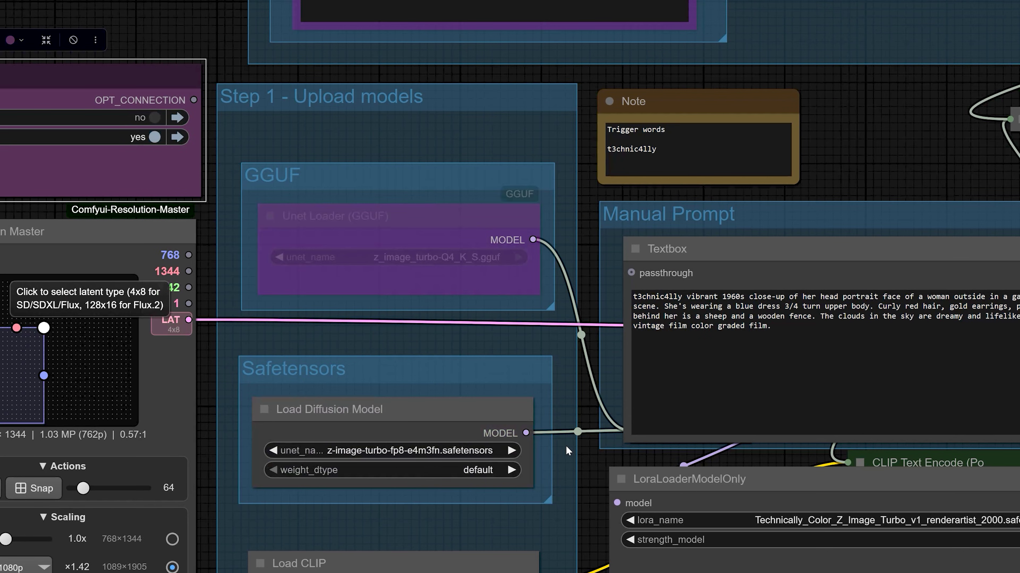
# Step: Look at the Resolution Master node's settings and its list of aspect-ratio presets, leaving the preset as it is
pyautogui.moveTo(583, 466); pyautogui.dragTo(599, 391)
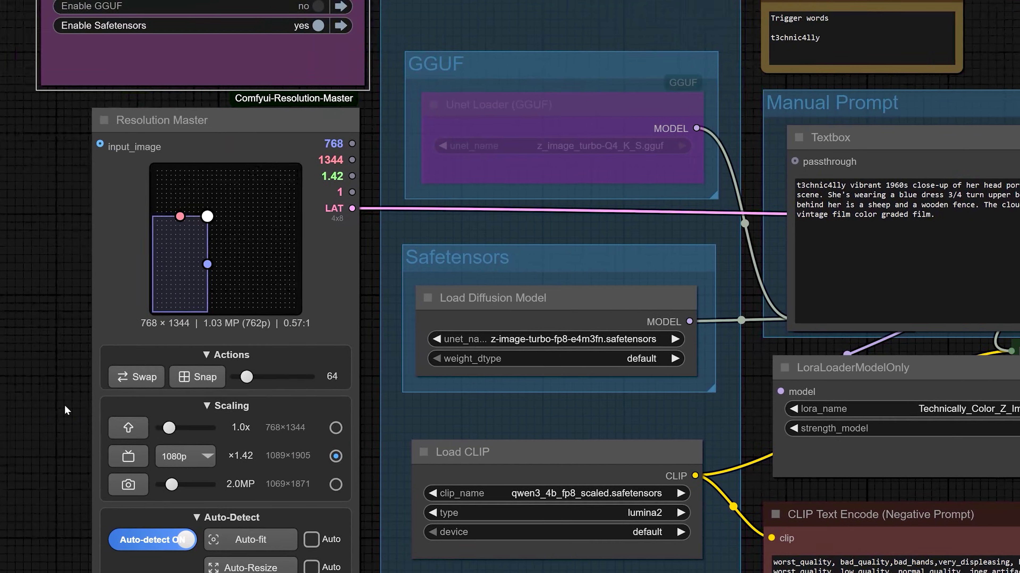
pyautogui.click(132, 165)
pyautogui.moveTo(41, 376); pyautogui.dragTo(45, 351)
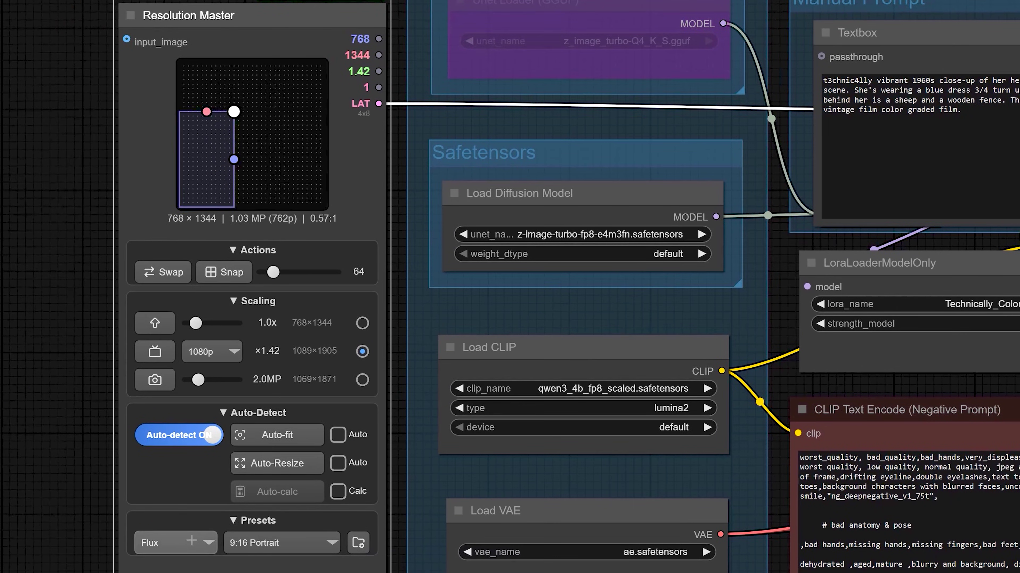
pyautogui.click(317, 542)
pyautogui.click(36, 446)
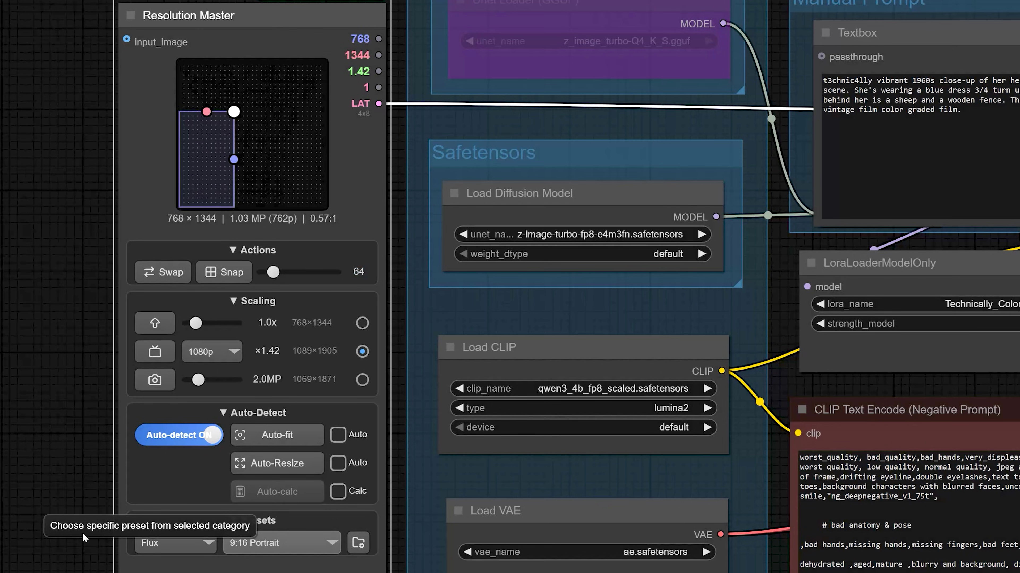
pyautogui.scroll(-1, 62, 555)
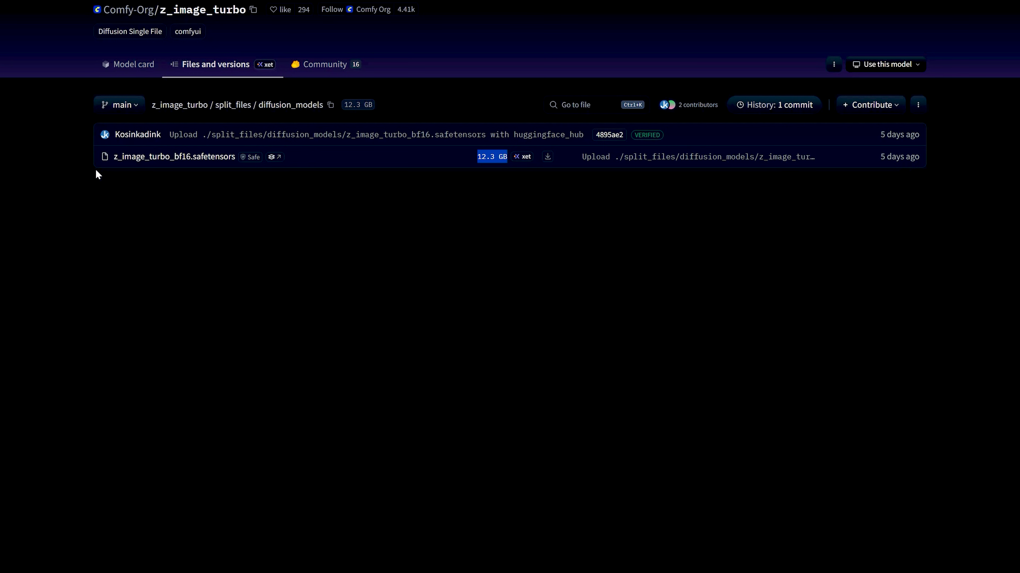
# Step: Check the name and file size of z_image_turbo_bf16.safetensors in the Comfy-Org diffusion_models folder in the browser
pyautogui.moveTo(88, 155); pyautogui.dragTo(236, 175)
pyautogui.click(282, 265)
pyautogui.moveTo(477, 158); pyautogui.dragTo(498, 158)
pyautogui.click(472, 173)
# Step: Review the Z-Image-Turbo GGUF and FP8 repositories and highlight z_image_turbo-Q4_K_M.gguf in the GGUF file list
pyautogui.hotkey('ctrl', 'Tab')
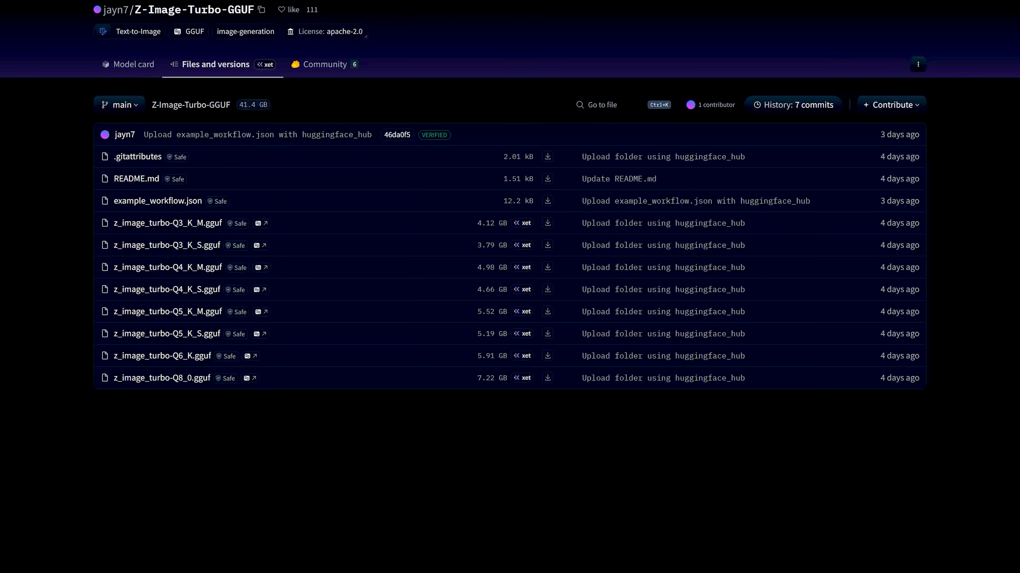
pyautogui.hotkey('ctrl', 'Tab')
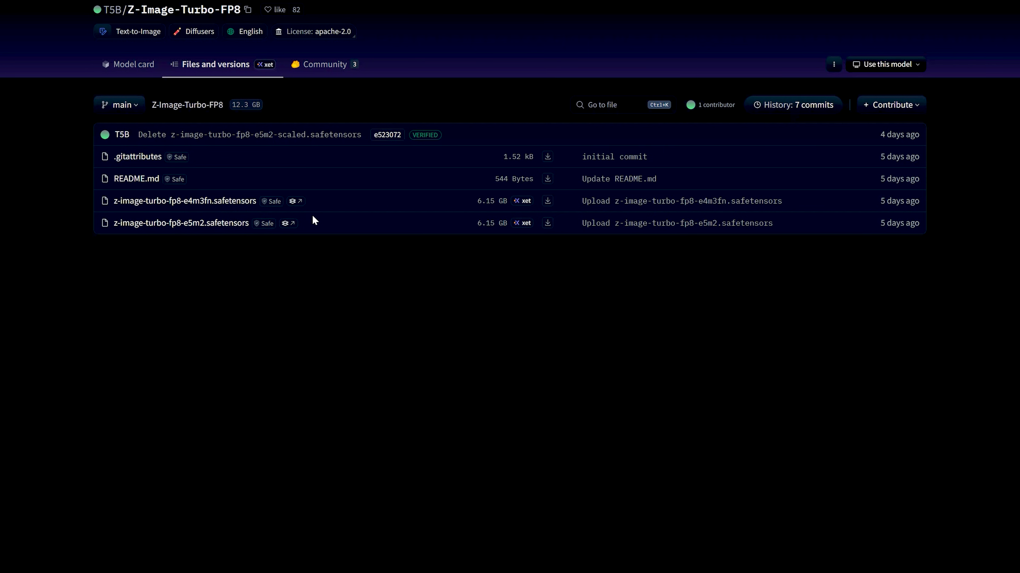
pyautogui.hotkey('ctrl', 'Tab')
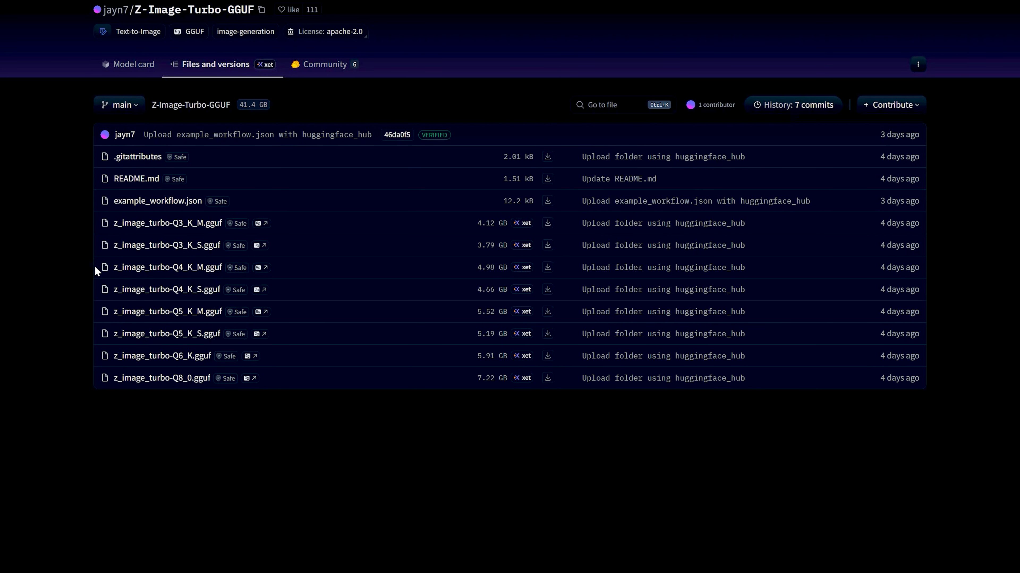
pyautogui.moveTo(94, 266); pyautogui.dragTo(223, 271)
pyautogui.moveTo(61, 269); pyautogui.dragTo(220, 272)
pyautogui.click(73, 268)
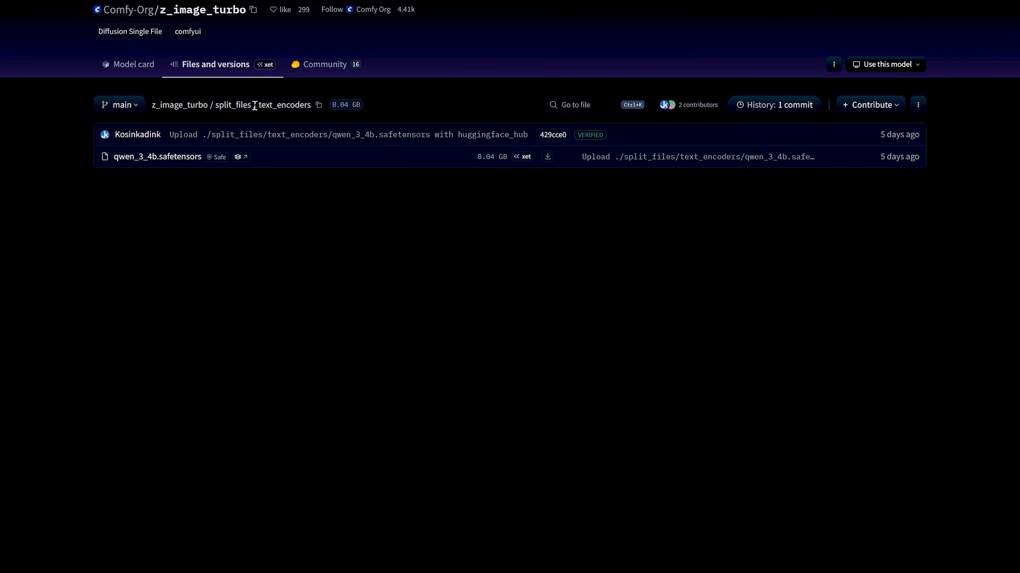
# Step: Go from the text_encoders folder to the vae folder within split_files of the z_image_turbo repository
pyautogui.hotkey('alt', 'Left')
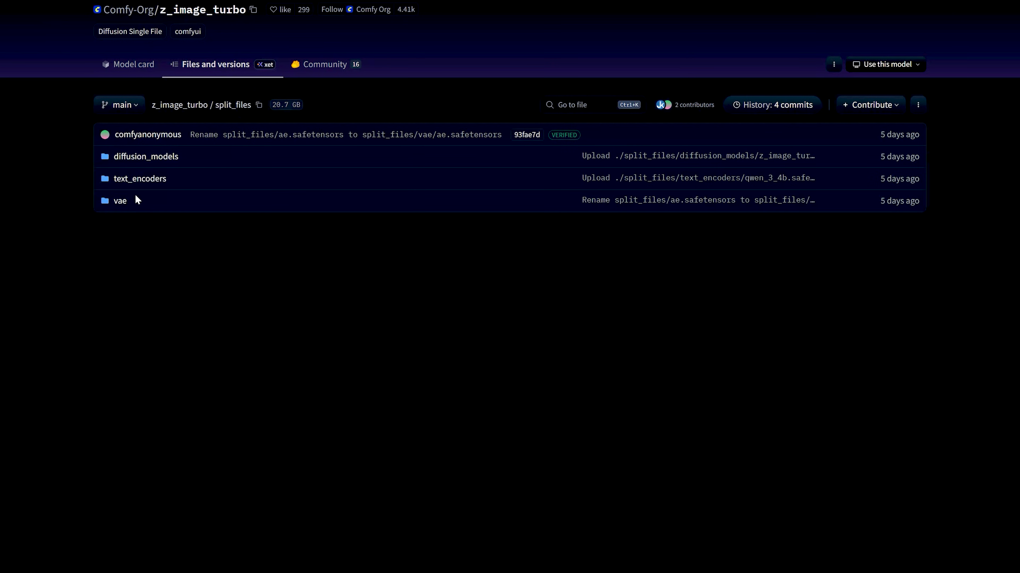
pyautogui.click(120, 201)
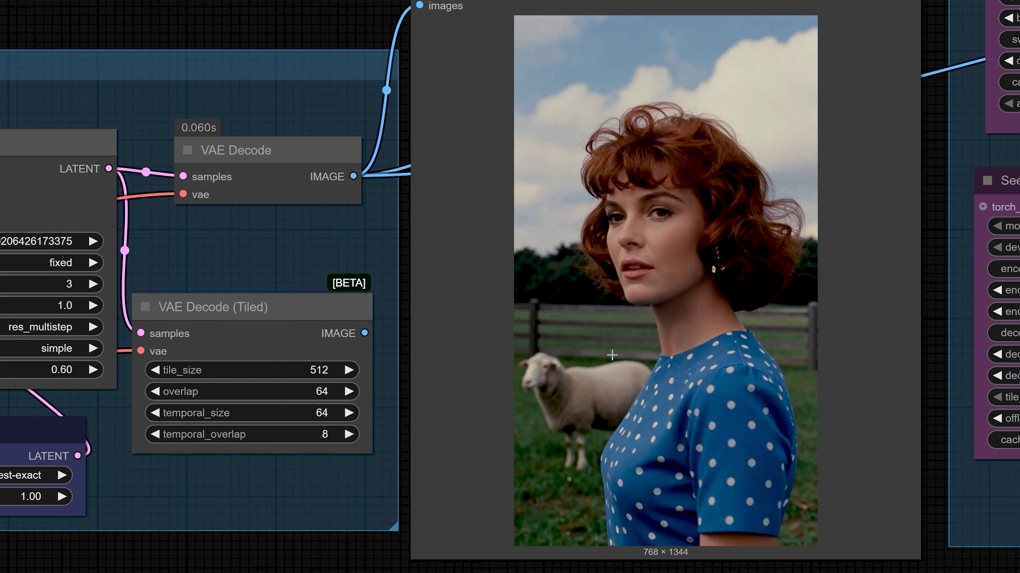
# Step: In ComfyUI, copy the trigger word t3chnic4lly from the Note and locate it at the start of the Manual Prompt text
pyautogui.scroll(-1, 634, 343)
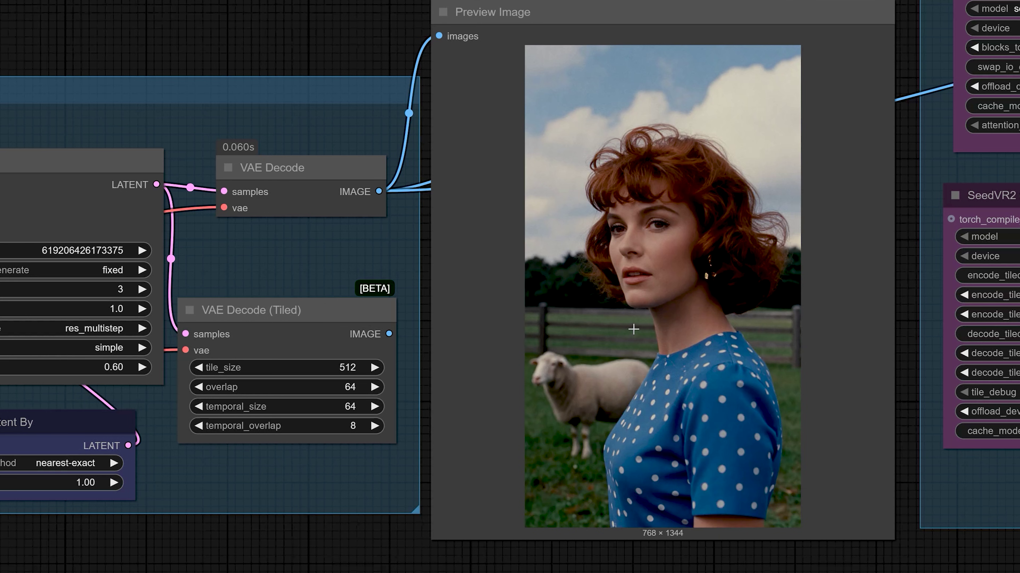
pyautogui.scroll(-4, 632, 330)
pyautogui.moveTo(64, 474); pyautogui.dragTo(433, 495)
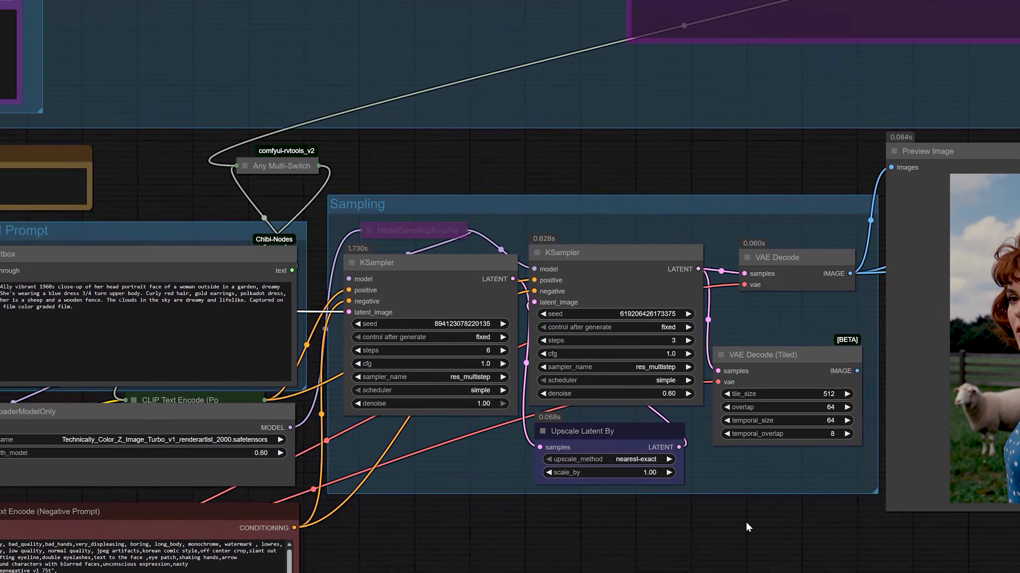
pyautogui.moveTo(348, 173); pyautogui.dragTo(819, 172)
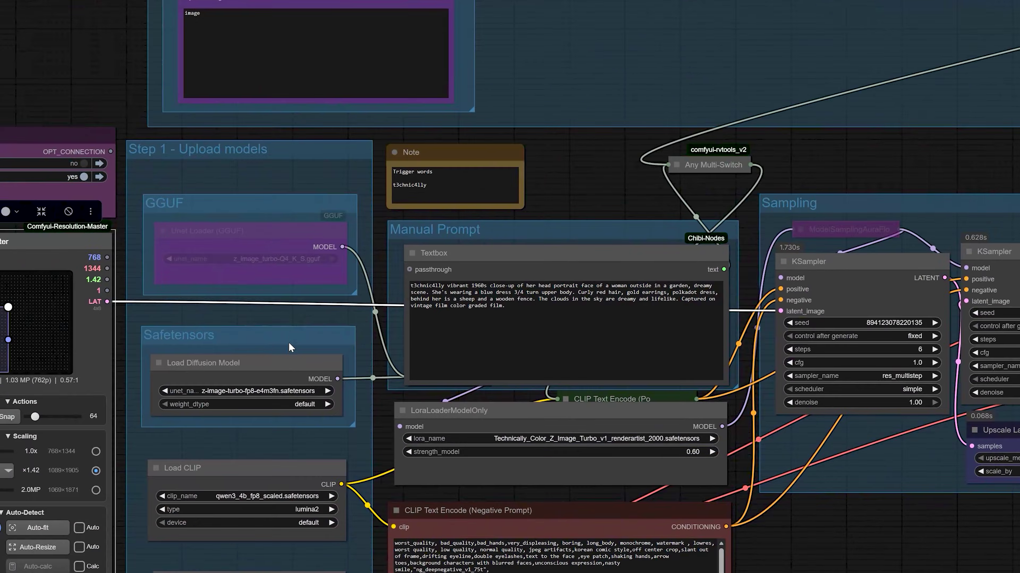
pyautogui.scroll(4, 288, 343)
pyautogui.moveTo(418, 404); pyautogui.dragTo(245, 441)
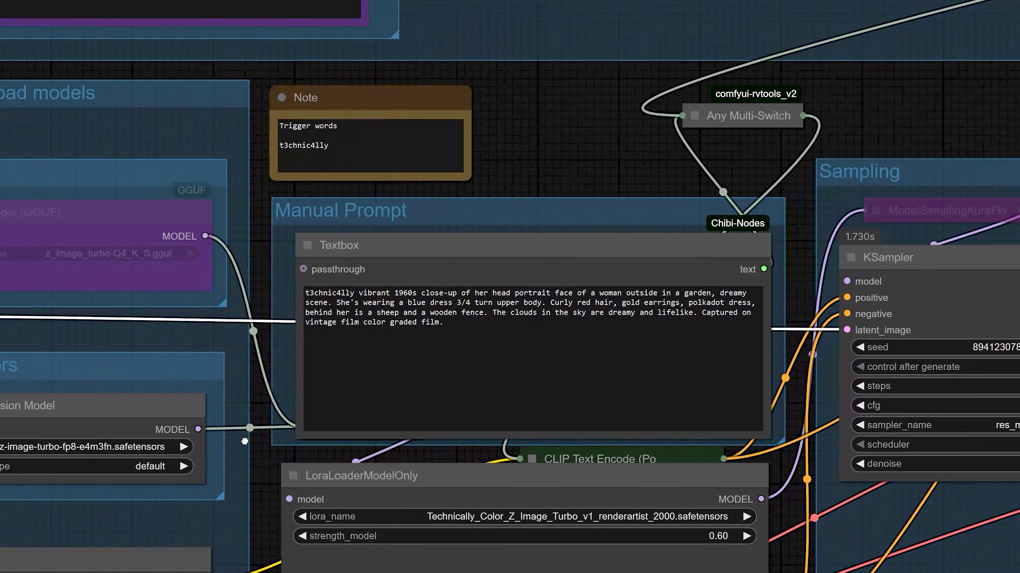
pyautogui.scroll(4, 325, 164)
pyautogui.moveTo(311, 139); pyautogui.dragTo(232, 140)
pyautogui.rightClick(249, 141)
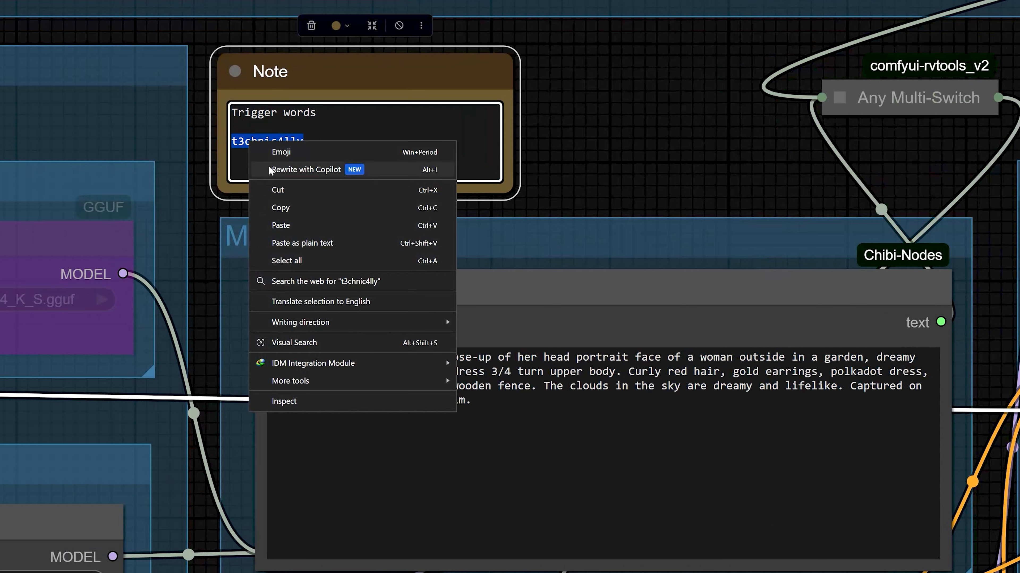
pyautogui.click(277, 208)
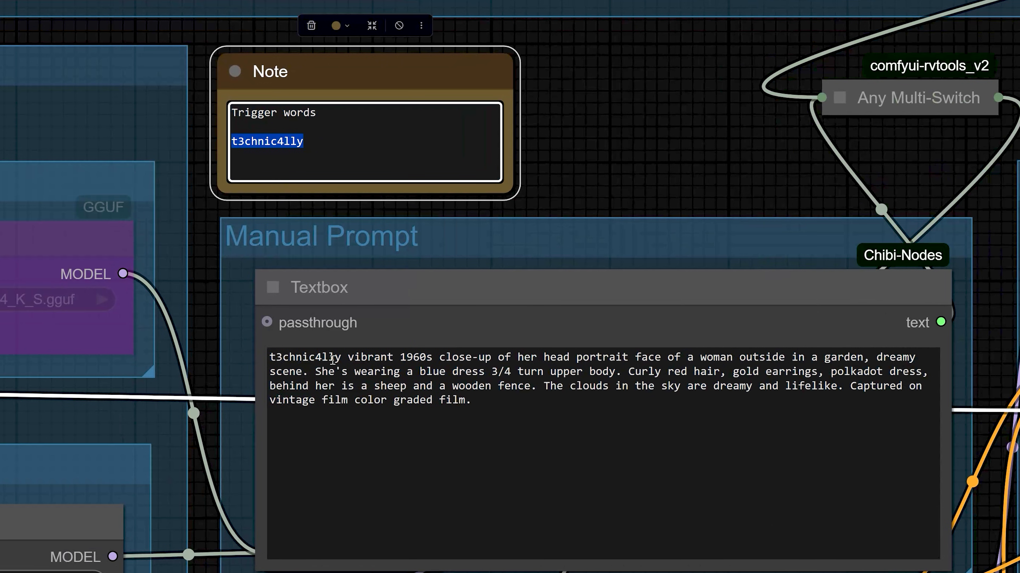
pyautogui.moveTo(341, 359); pyautogui.dragTo(257, 363)
pyautogui.click(308, 360)
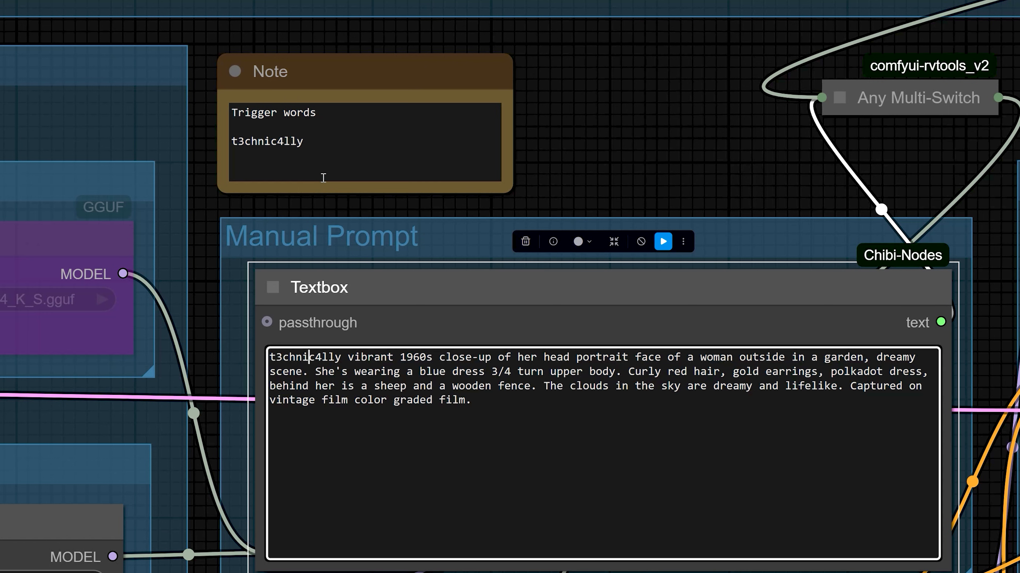
# Step: Switch the workflow from Manual Prompt to Auto Prompt and disable its Image group so only the Text group feeds it
pyautogui.scroll(-15, 323, 177)
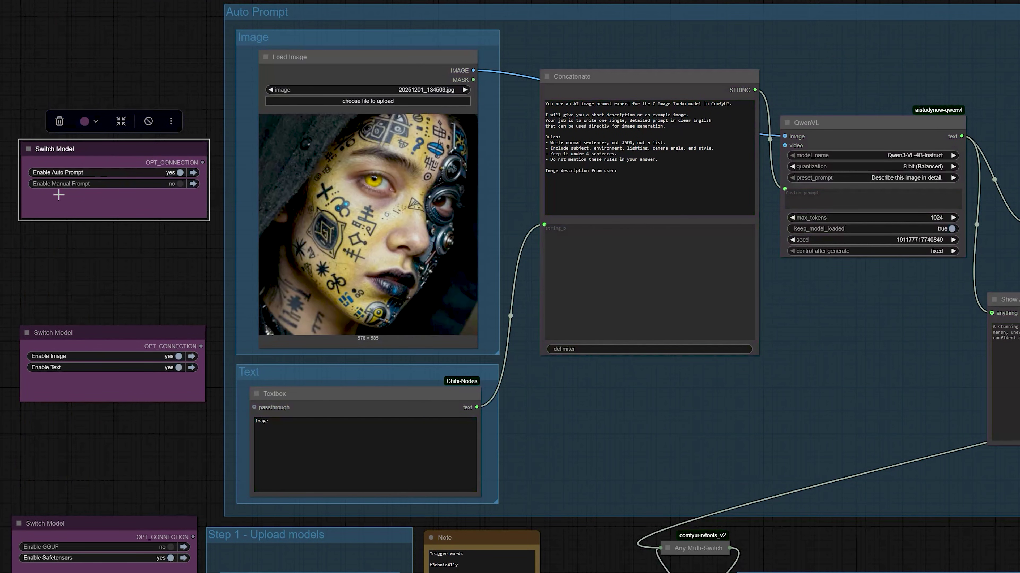
pyautogui.click(172, 184)
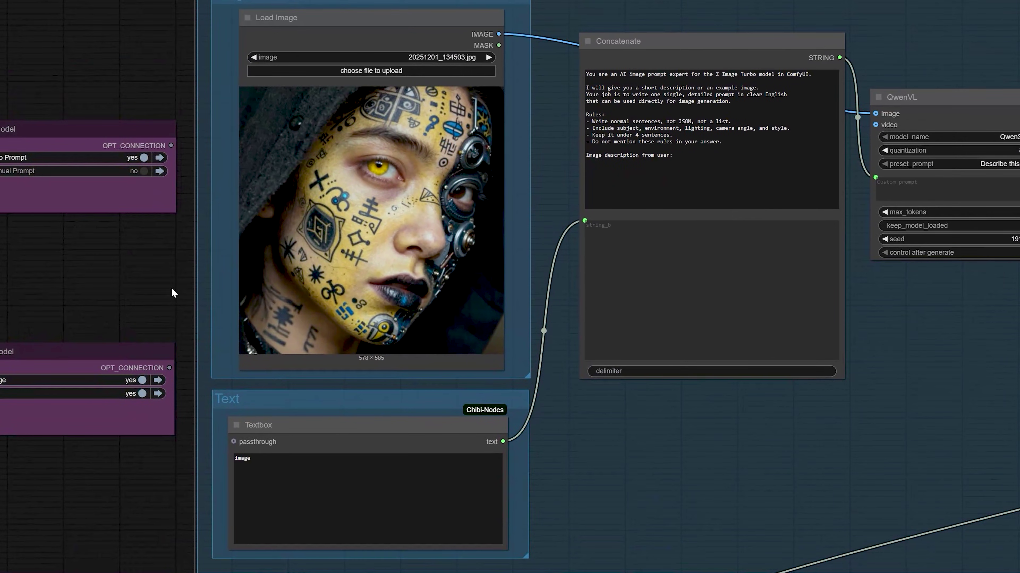
pyautogui.click(134, 381)
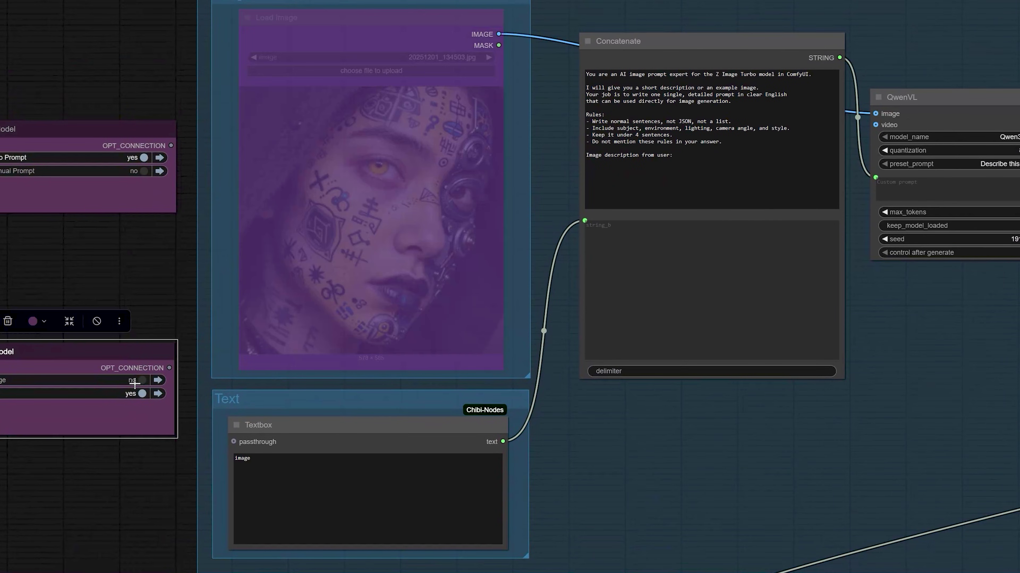
# Step: Set the Textbox in the Auto Prompt's Text group to "image of cat"
pyautogui.click(283, 471)
pyautogui.write('image')
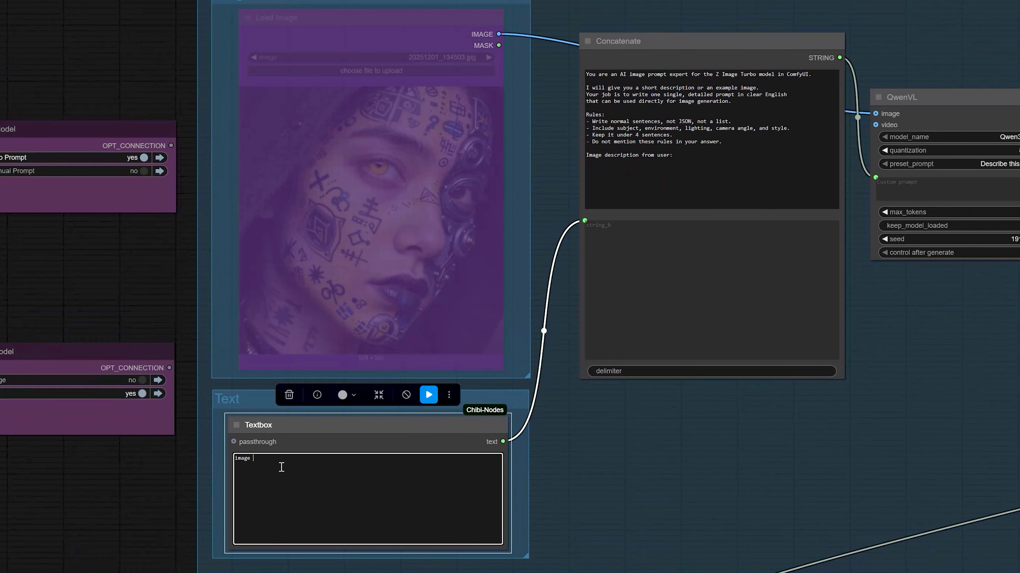
pyautogui.write(' of cat')
pyautogui.click(320, 433)
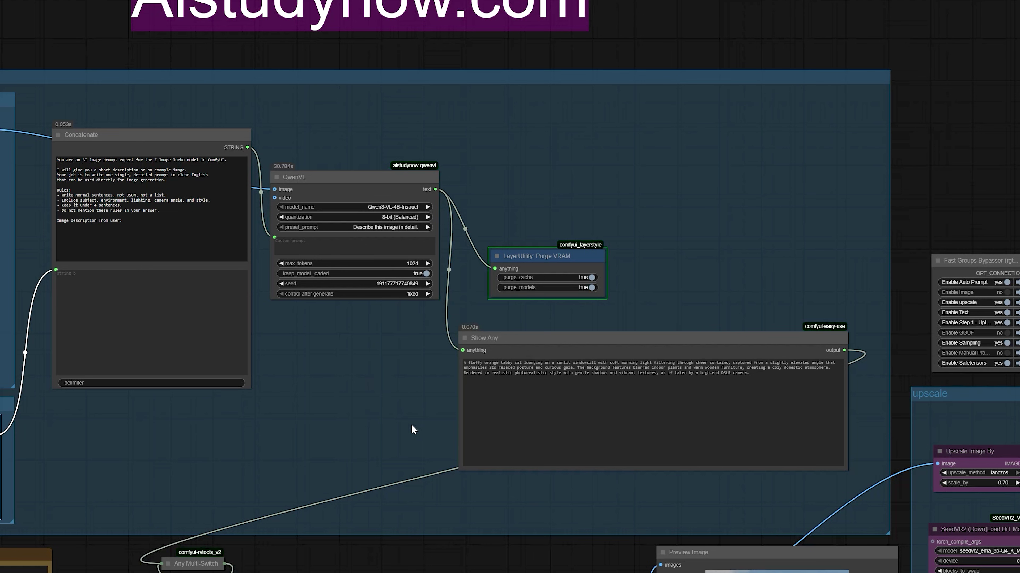
# Step: Run the workflow and highlight the full generated prompt in the Show Any node to read it
pyautogui.moveTo(393, 394); pyautogui.dragTo(353, 329)
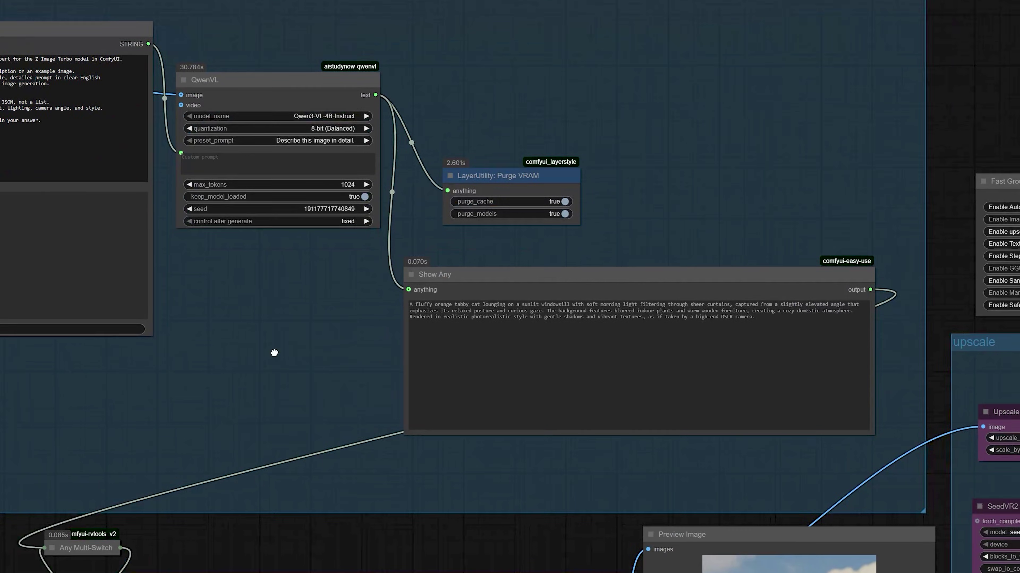
pyautogui.scroll(5, 248, 379)
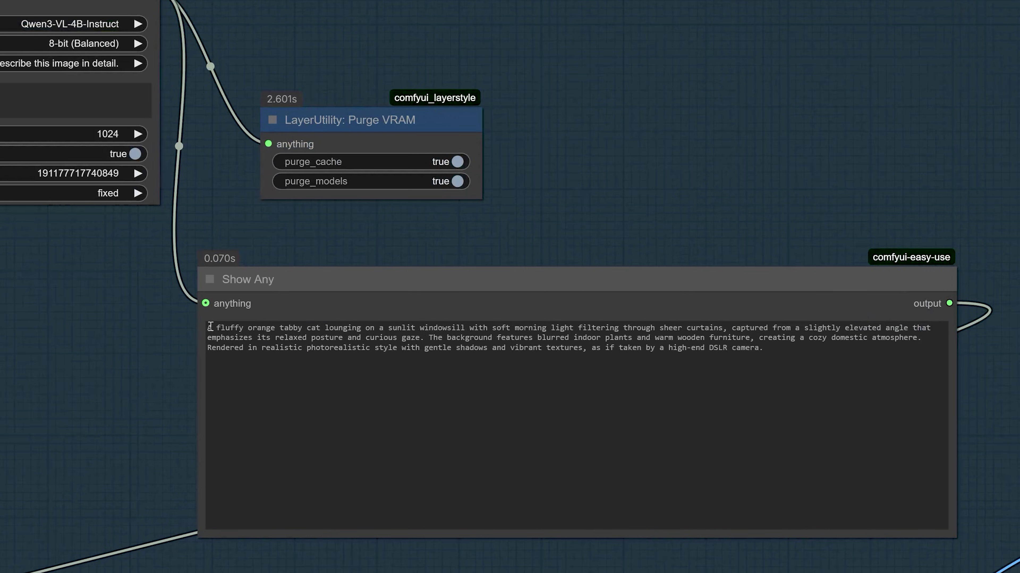
pyautogui.moveTo(210, 326); pyautogui.dragTo(260, 333)
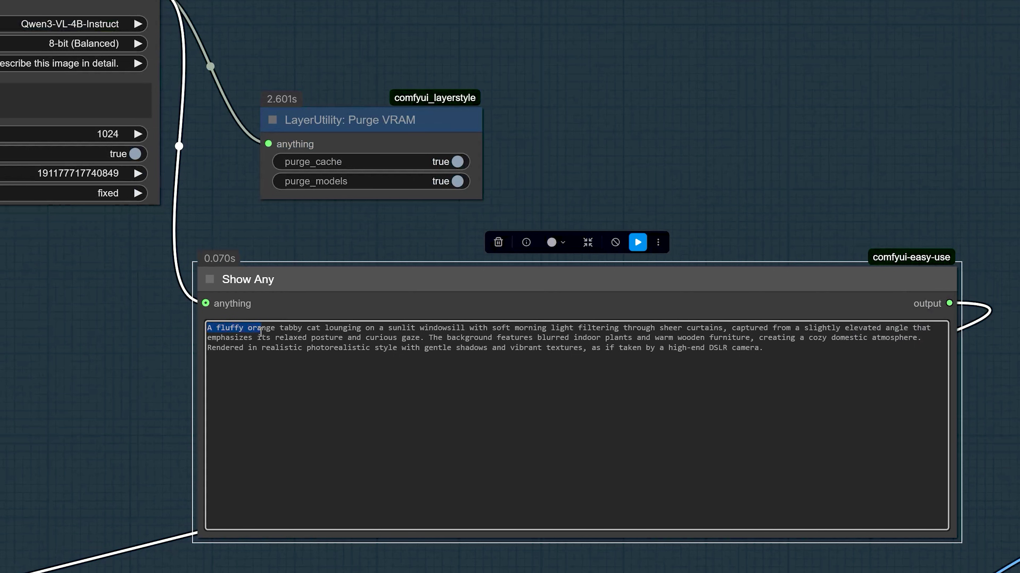
pyautogui.click(249, 350)
pyautogui.moveTo(768, 350); pyautogui.dragTo(206, 328)
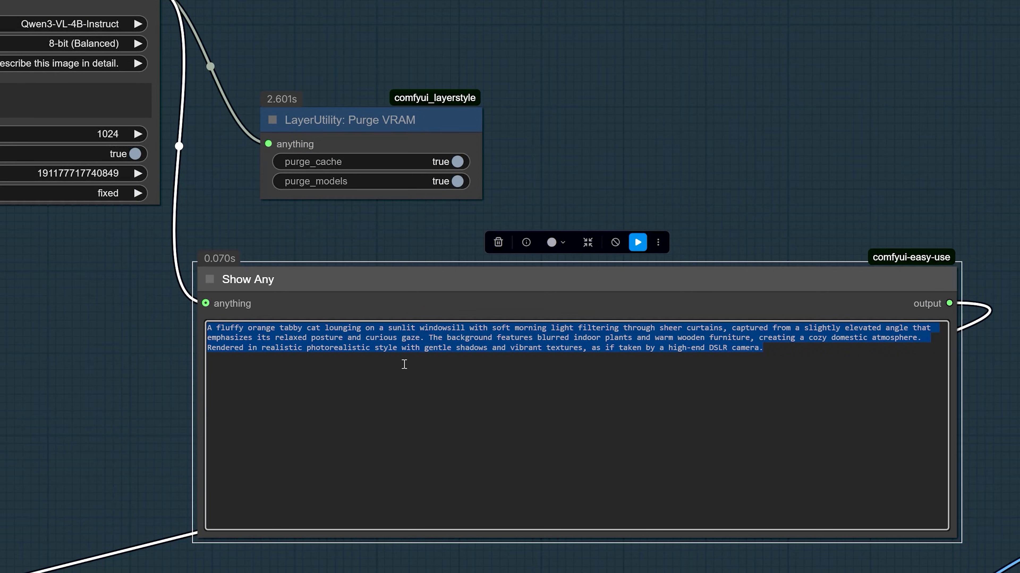
# Step: Compare the generated image in the Preview Image node with the SeedVR2 upscaled version in the Save Image node
pyautogui.scroll(-1, 404, 364)
pyautogui.scroll(-7, 405, 364)
pyautogui.scroll(-2, 286, 484)
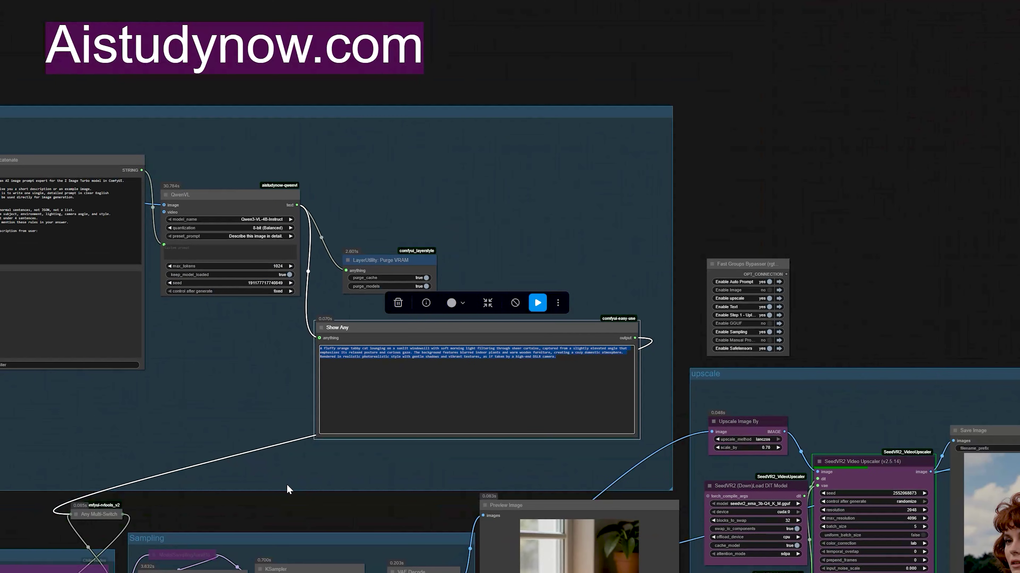
pyautogui.moveTo(277, 498); pyautogui.dragTo(307, 273)
pyautogui.scroll(10, 578, 382)
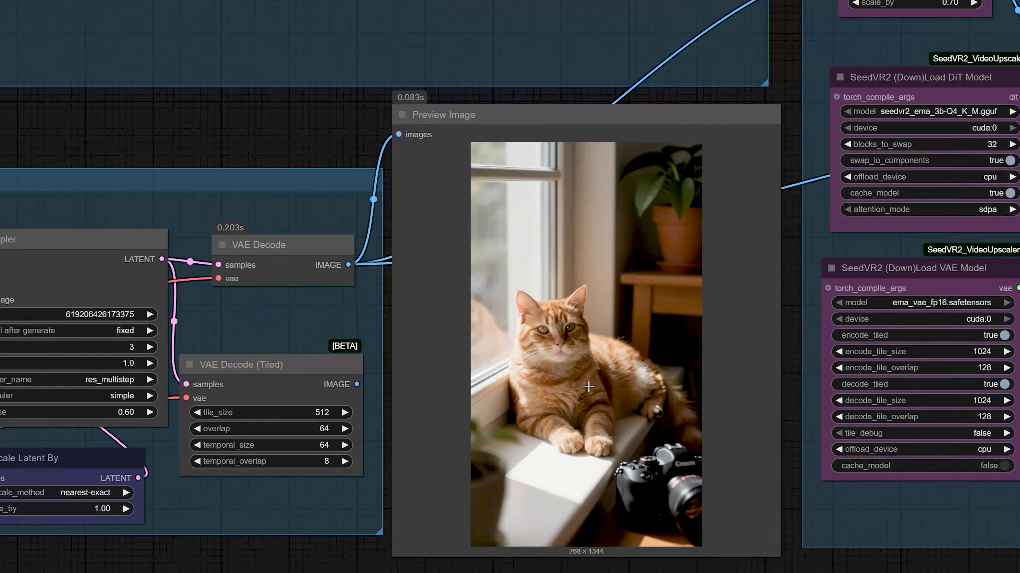
pyautogui.scroll(1, 588, 387)
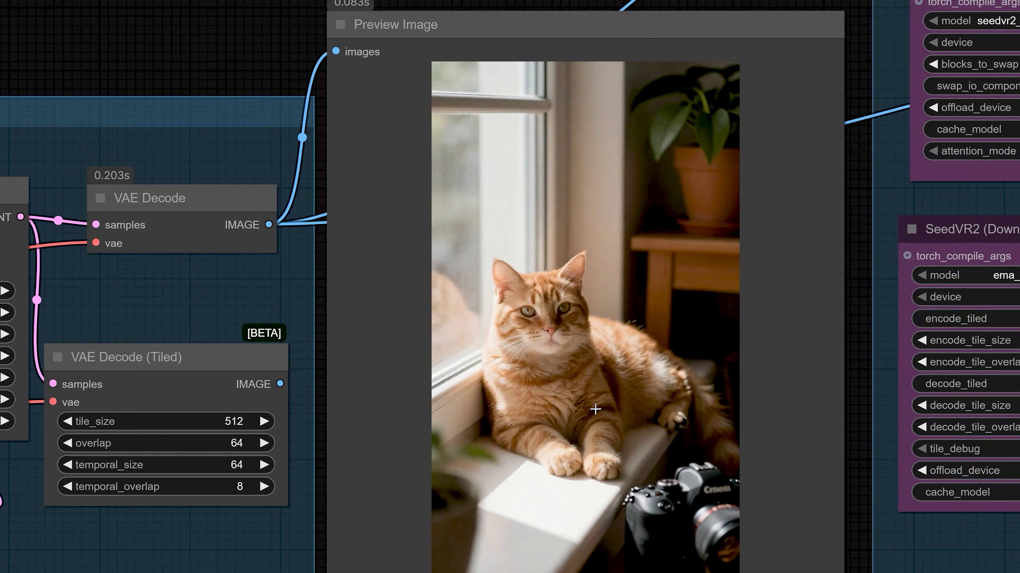
pyautogui.scroll(-3, 645, 413)
pyautogui.moveTo(805, 381); pyautogui.dragTo(155, 410)
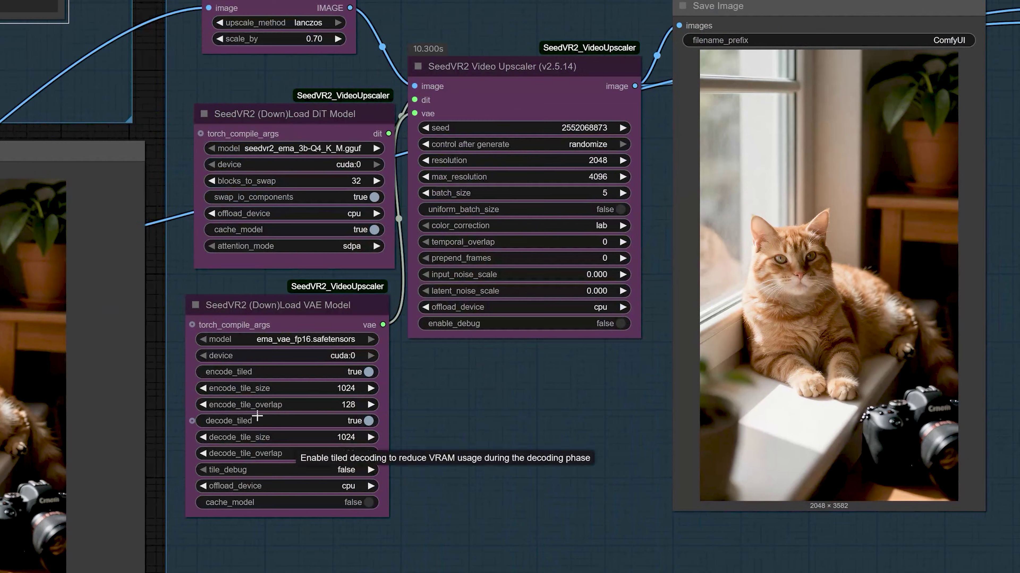
pyautogui.scroll(-2, 257, 414)
pyautogui.moveTo(373, 414); pyautogui.dragTo(946, 392)
pyautogui.scroll(-1, 423, 409)
pyautogui.scroll(1, 423, 410)
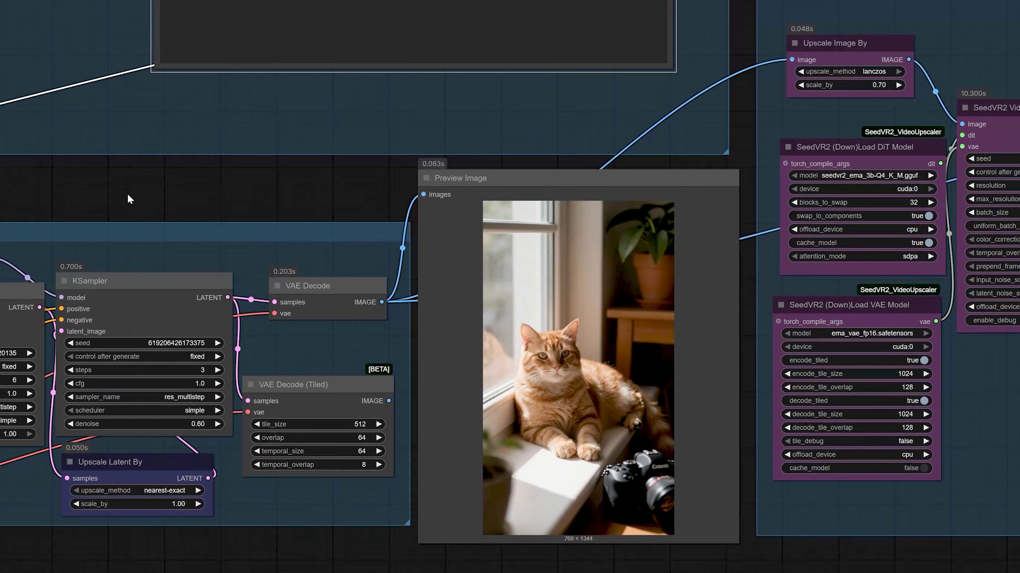
# Step: Switch the Auto Prompt input from Text to Image and load 20251123_235312.jpg in the Load Image node
pyautogui.moveTo(128, 195); pyautogui.dragTo(718, 292)
pyautogui.scroll(-1, 426, 308)
pyautogui.moveTo(300, 303); pyautogui.dragTo(640, 345)
pyautogui.scroll(-1, 640, 346)
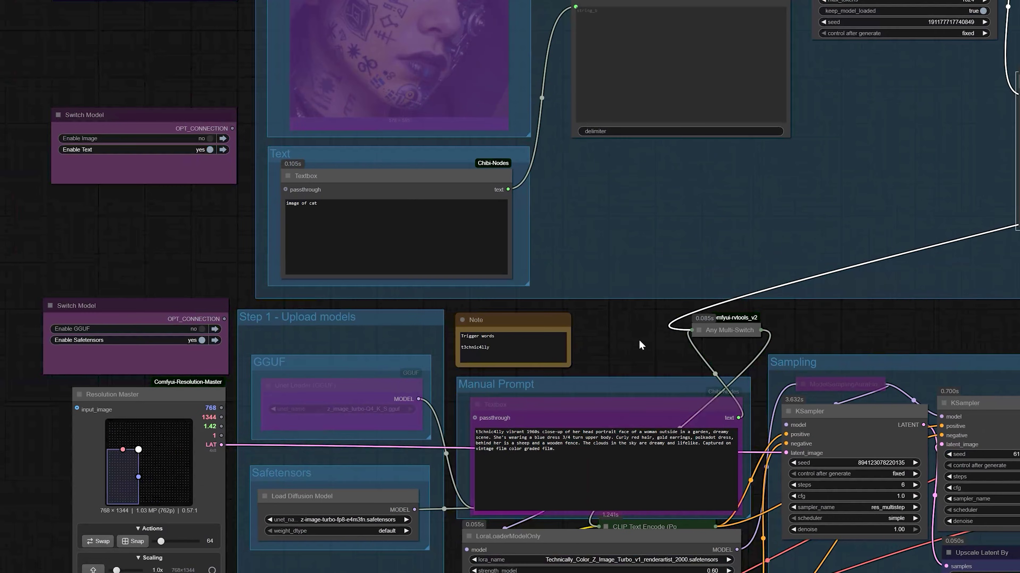
pyautogui.moveTo(195, 252); pyautogui.dragTo(185, 399)
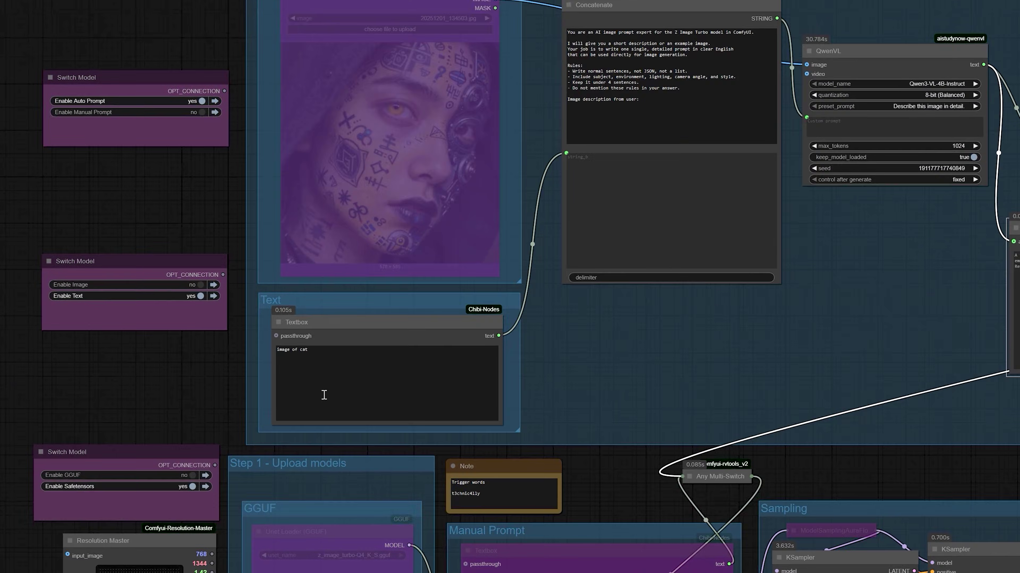
pyautogui.scroll(1, 324, 395)
pyautogui.click(328, 347)
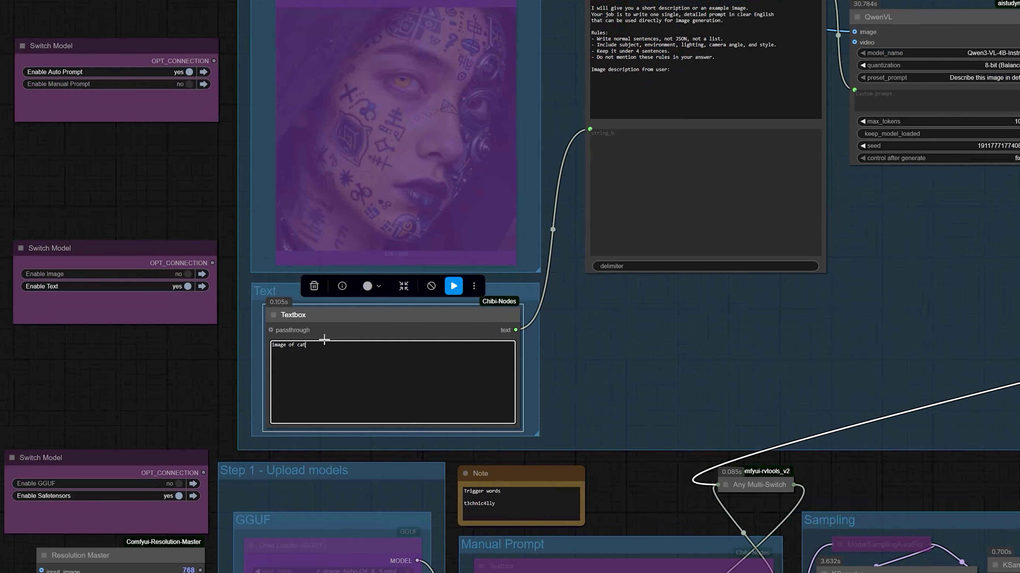
pyautogui.scroll(-1, 194, 380)
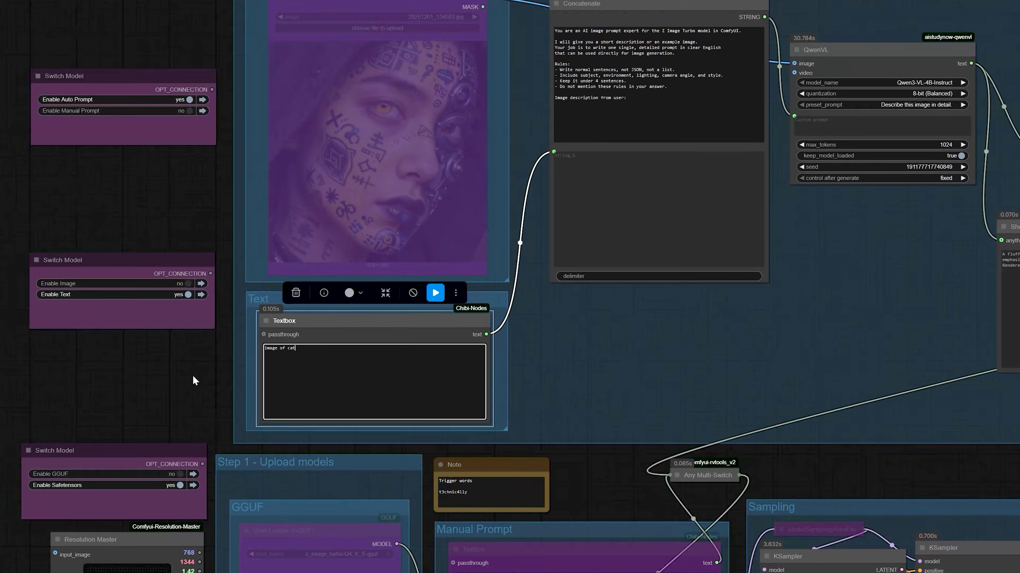
pyautogui.moveTo(193, 380); pyautogui.dragTo(185, 438)
pyautogui.scroll(-1, 174, 405)
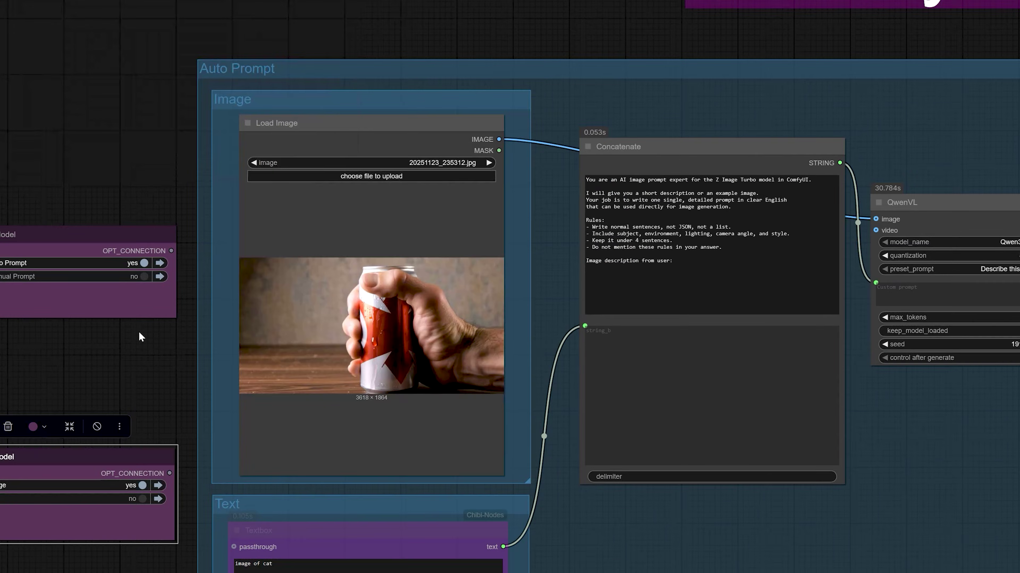
# Step: Run the workflow with the reference image and read the generated prompt in the Show Any node
pyautogui.moveTo(228, 405); pyautogui.dragTo(212, 289)
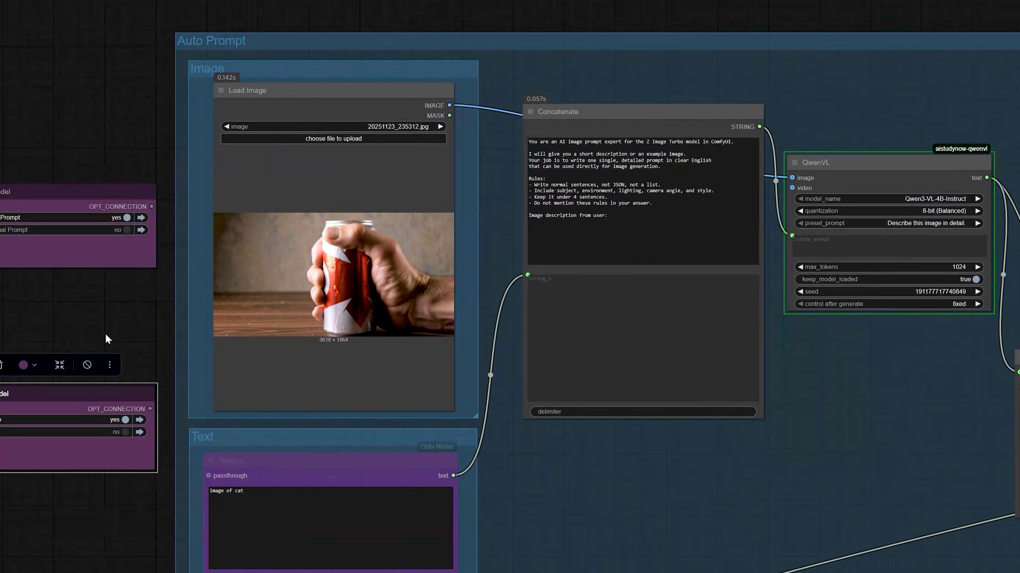
pyautogui.scroll(-2, 643, 443)
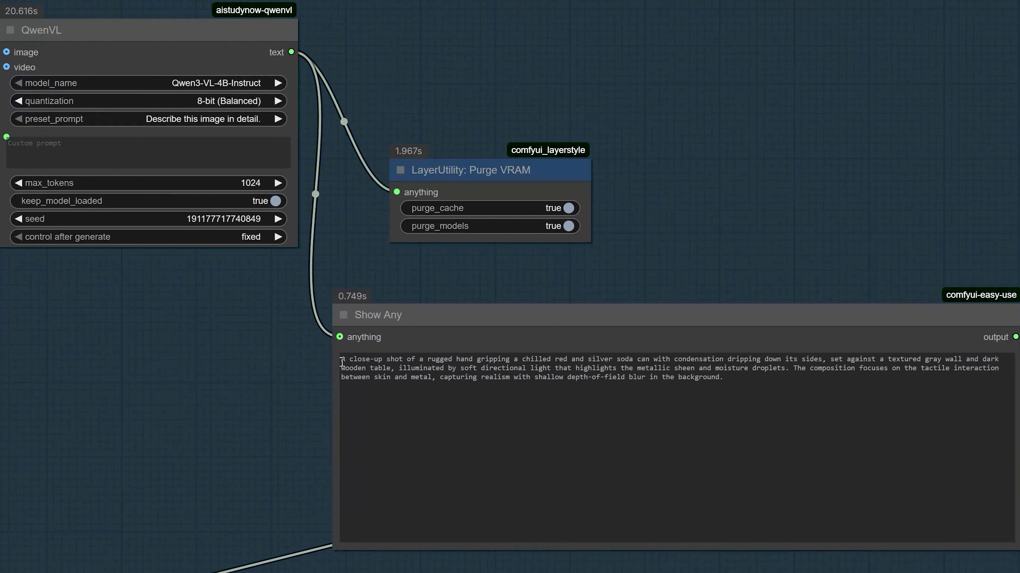
pyautogui.moveTo(341, 363); pyautogui.dragTo(484, 371)
pyautogui.click(659, 394)
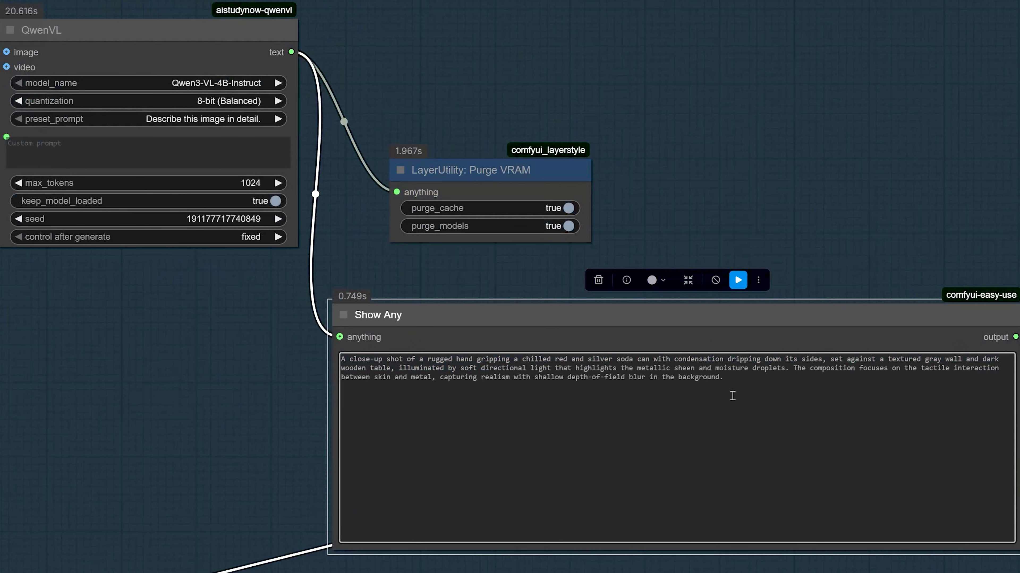
pyautogui.moveTo(755, 382); pyautogui.dragTo(348, 355)
pyautogui.click(359, 365)
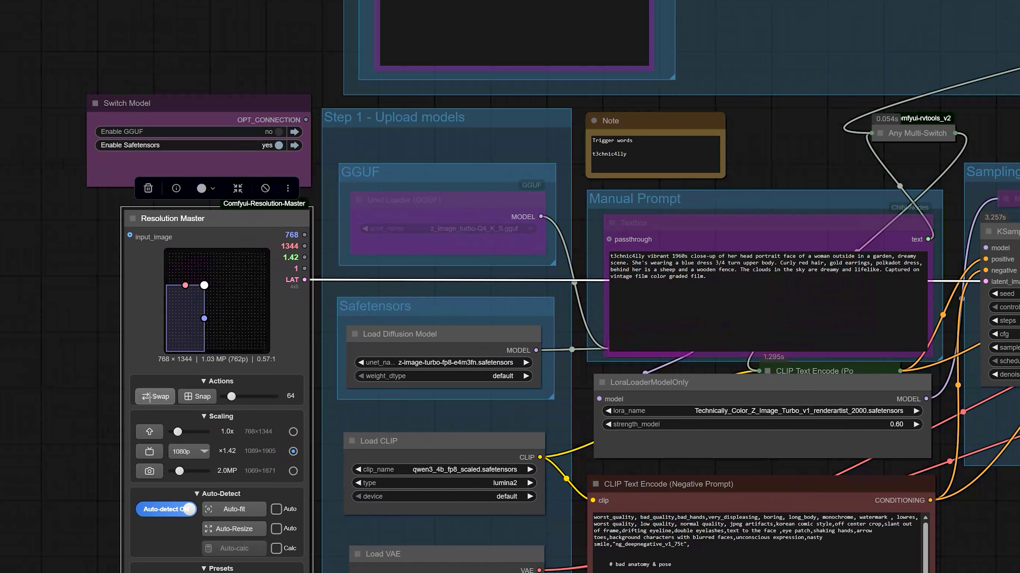
# Step: Swap width and height in Resolution Master to get 1344 × 768, run the workflow and inspect the result in Preview Image
pyautogui.click(155, 396)
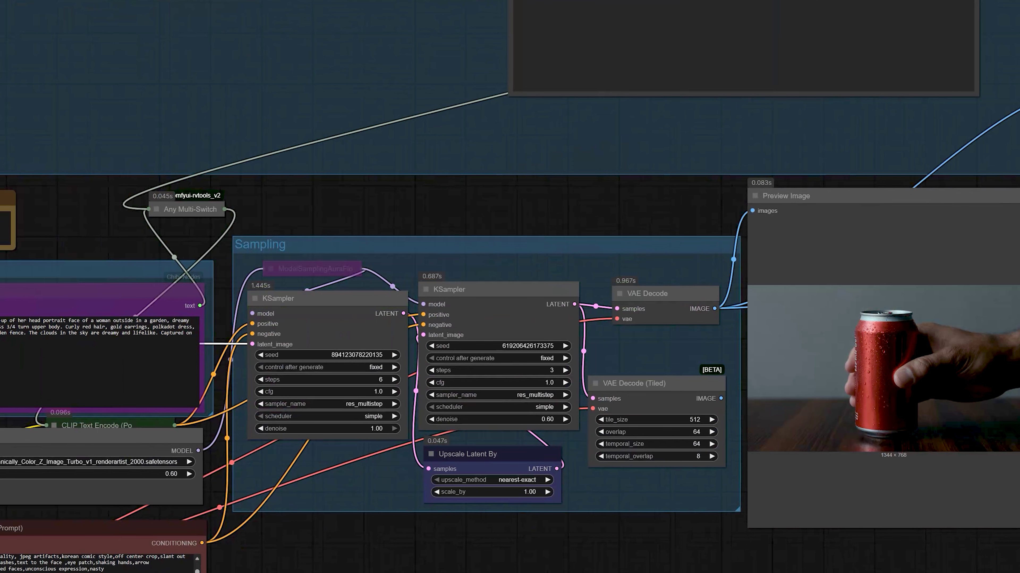
pyautogui.moveTo(920, 451); pyautogui.dragTo(717, 467)
pyautogui.scroll(-4, 690, 453)
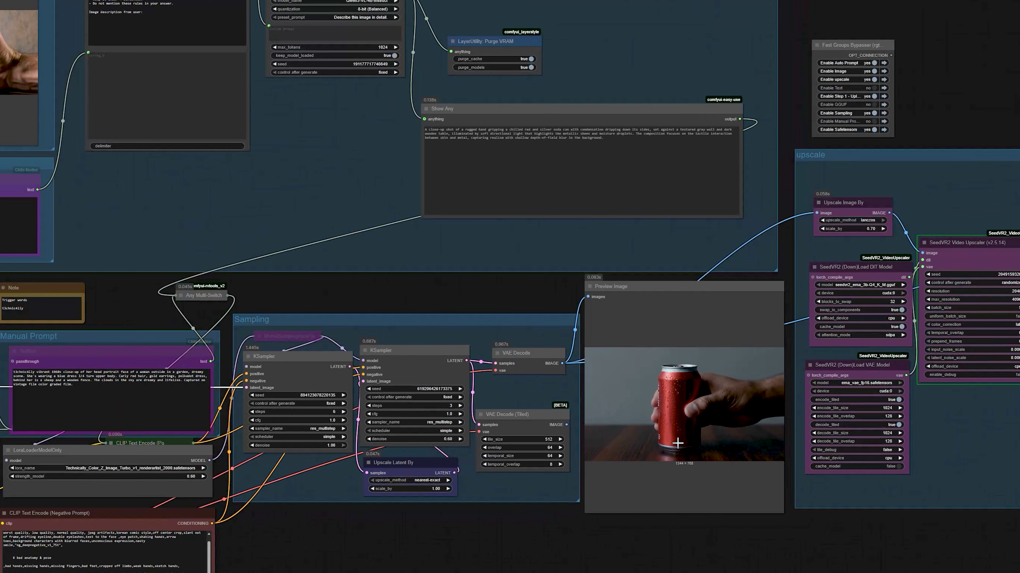
pyautogui.moveTo(541, 315); pyautogui.dragTo(672, 410)
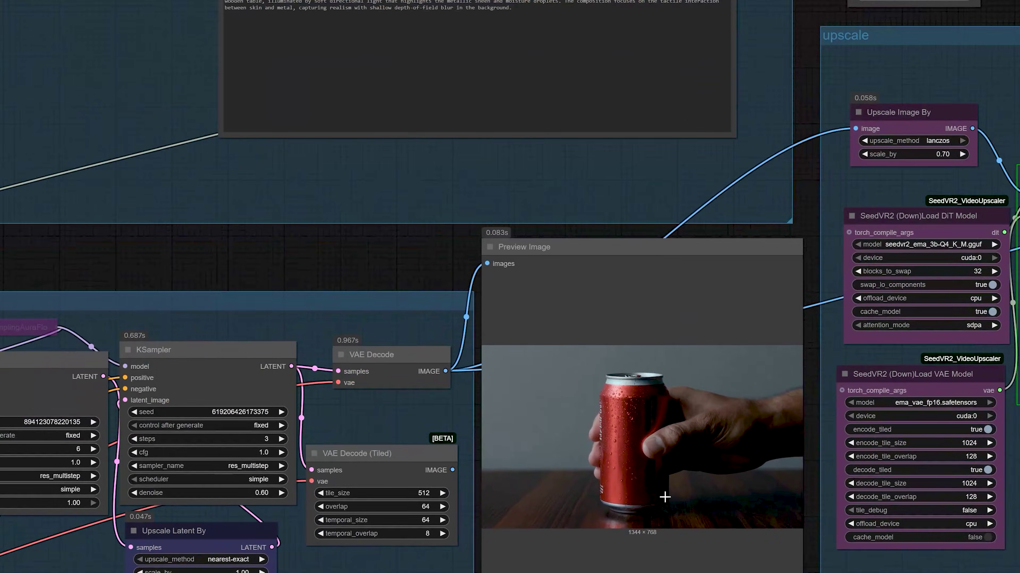
pyautogui.scroll(4, 678, 439)
pyautogui.scroll(1, 665, 434)
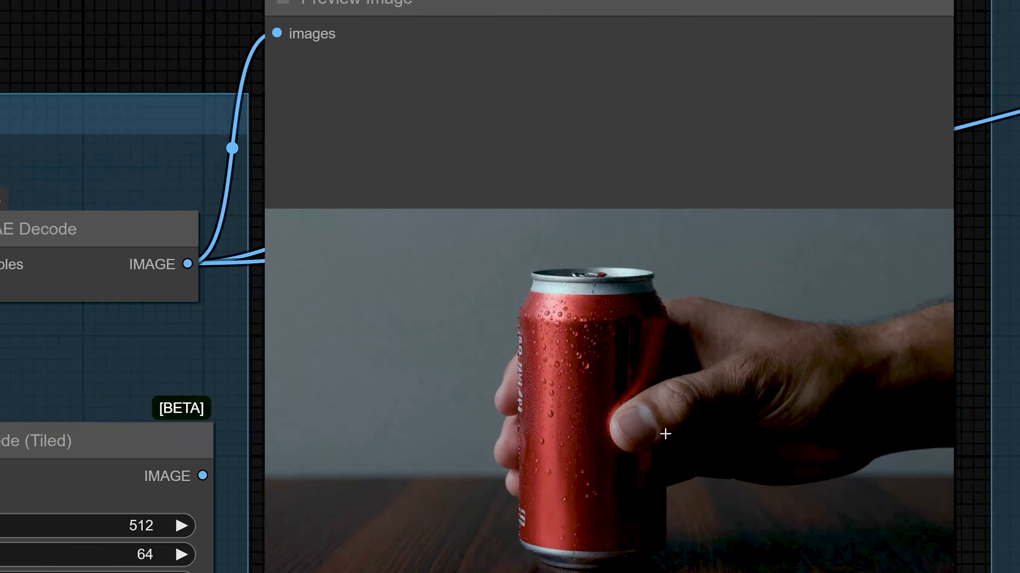
pyautogui.scroll(-1, 665, 434)
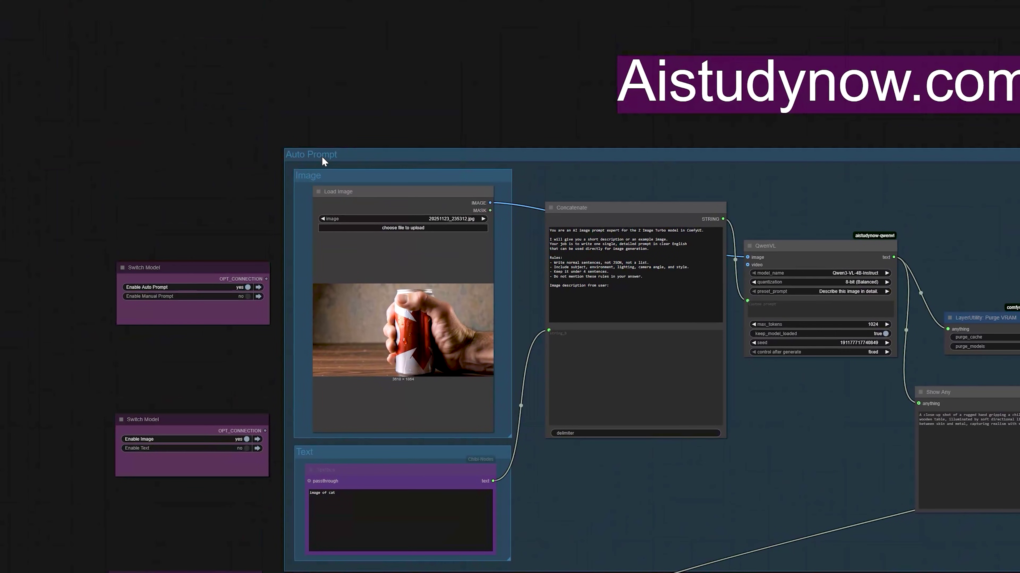
# Step: Go from the Auto Prompt group to the Sampling group and review its first and second KSampler nodes
pyautogui.click(322, 156)
pyautogui.moveTo(250, 252); pyautogui.dragTo(294, 80)
pyautogui.moveTo(344, 405); pyautogui.dragTo(38, 165)
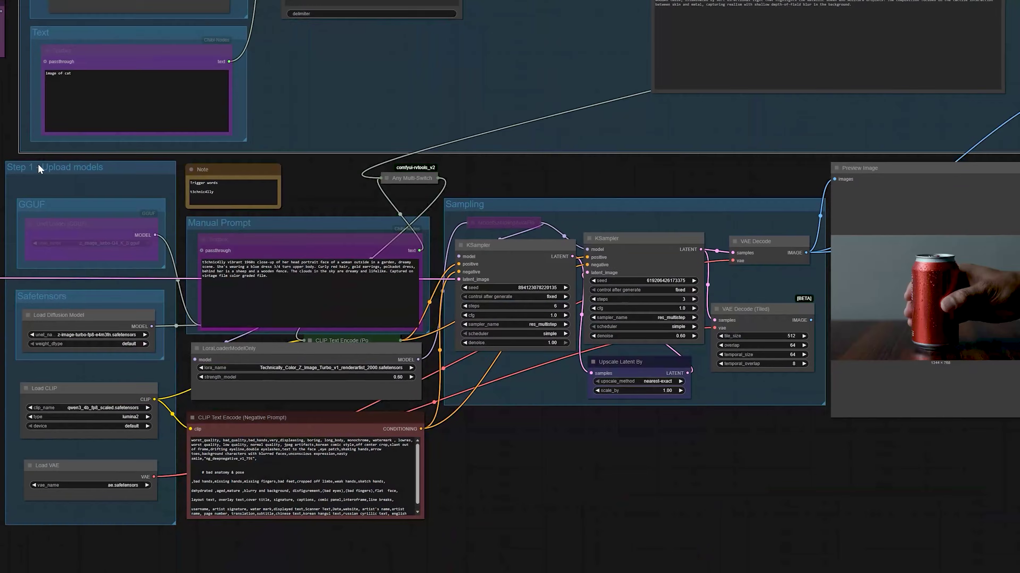
pyautogui.scroll(3, 567, 569)
pyautogui.moveTo(683, 432); pyautogui.dragTo(751, 565)
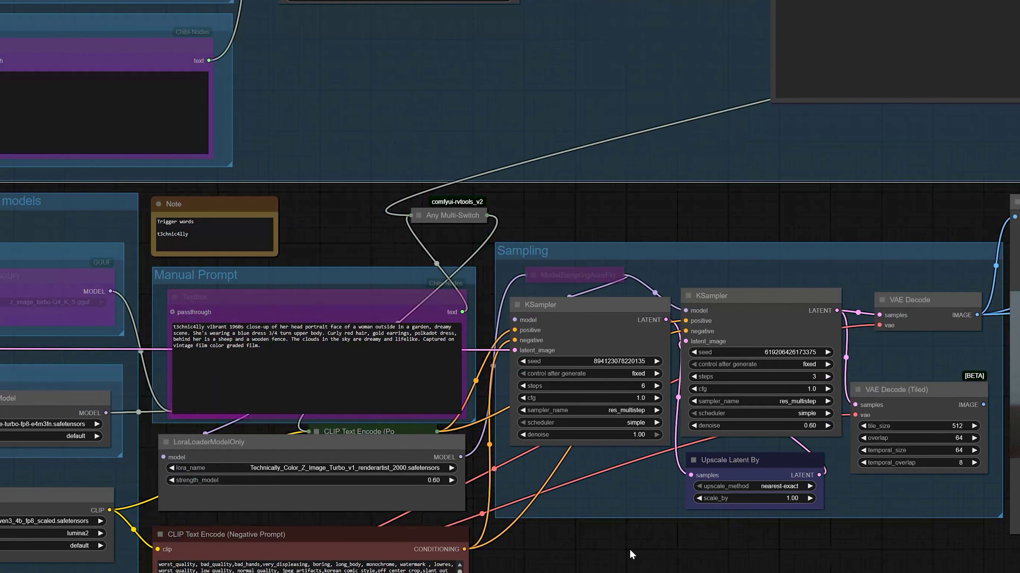
pyautogui.click(582, 320)
pyautogui.click(764, 302)
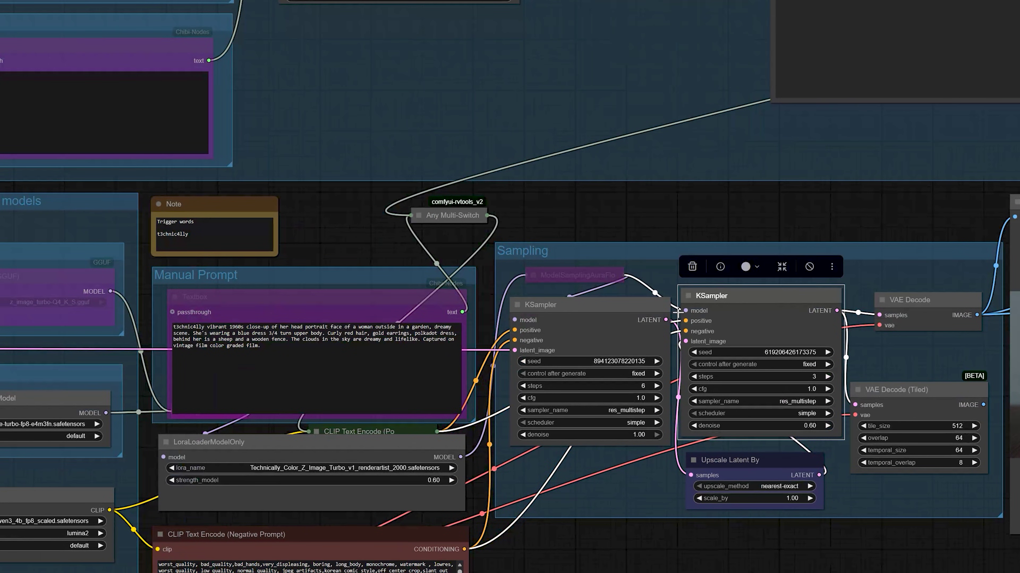
pyautogui.click(630, 307)
pyautogui.moveTo(624, 304); pyautogui.dragTo(619, 300)
pyautogui.click(788, 299)
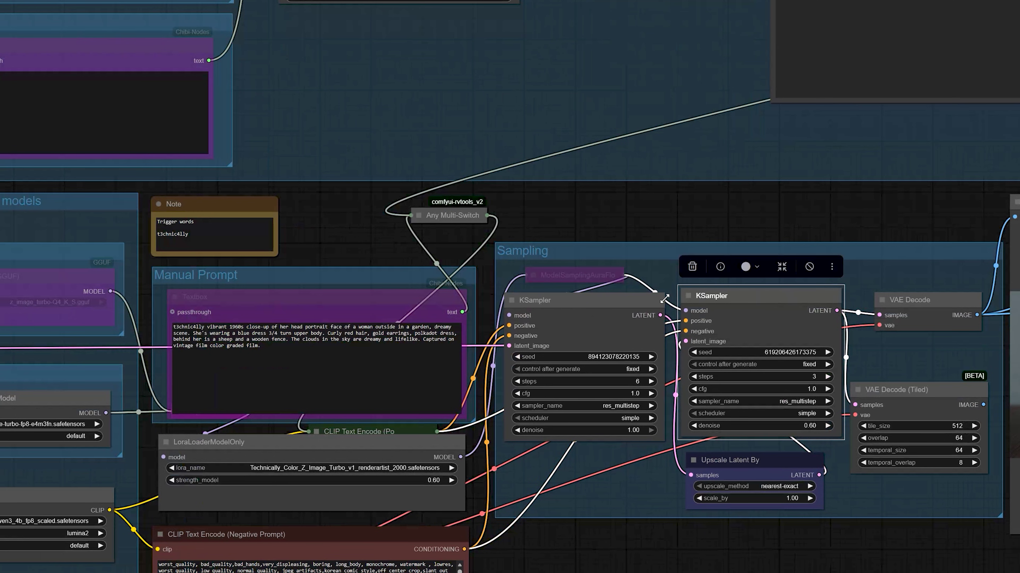
pyautogui.click(651, 299)
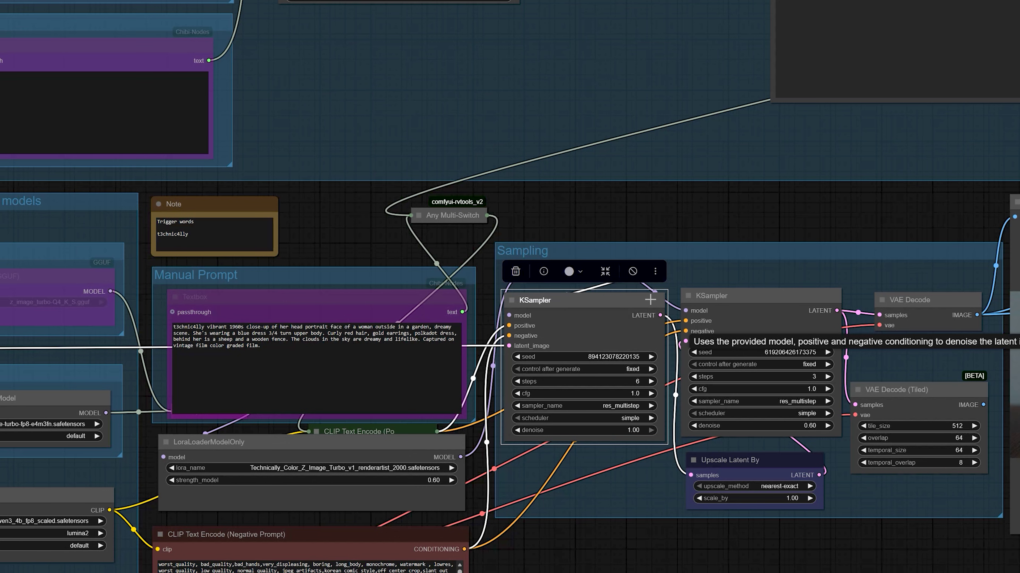
# Step: Open the steps value of the second KSampler and confirm it at 3
pyautogui.click(814, 377)
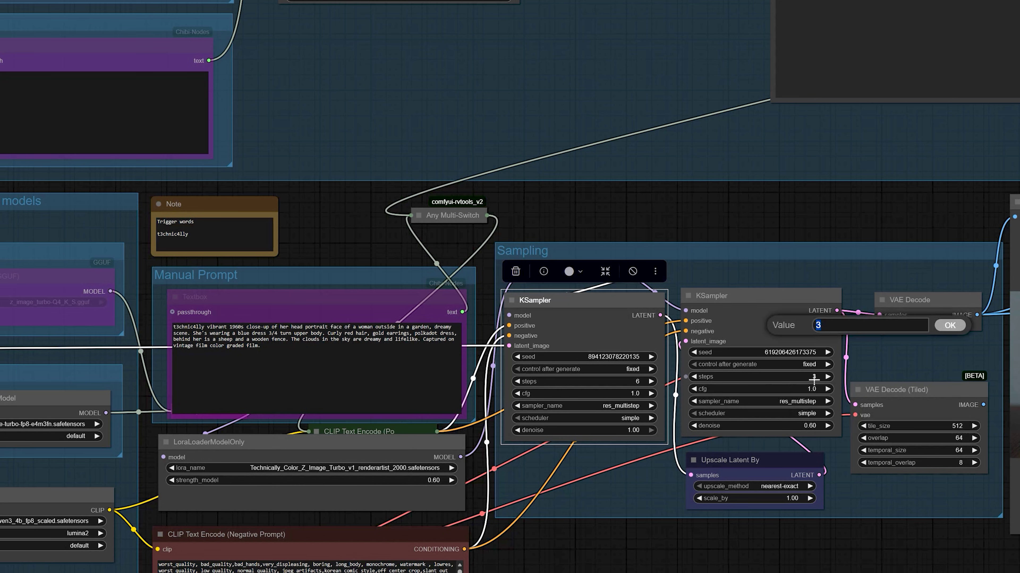
pyautogui.click(838, 326)
pyautogui.moveTo(838, 325); pyautogui.dragTo(803, 331)
pyautogui.press('Return')
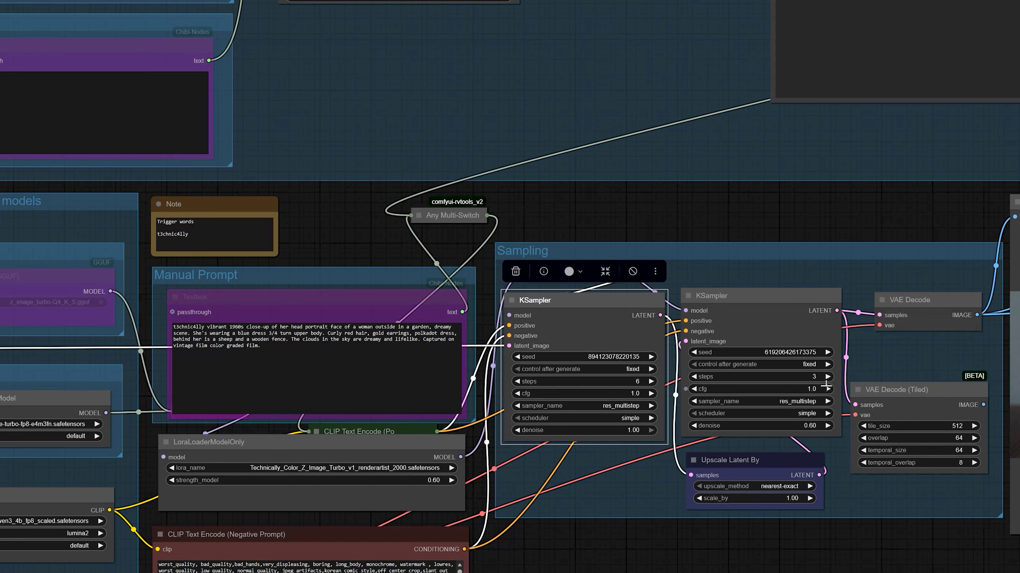
# Step: Set the second KSampler's steps to 6 and run the workflow
pyautogui.click(808, 380)
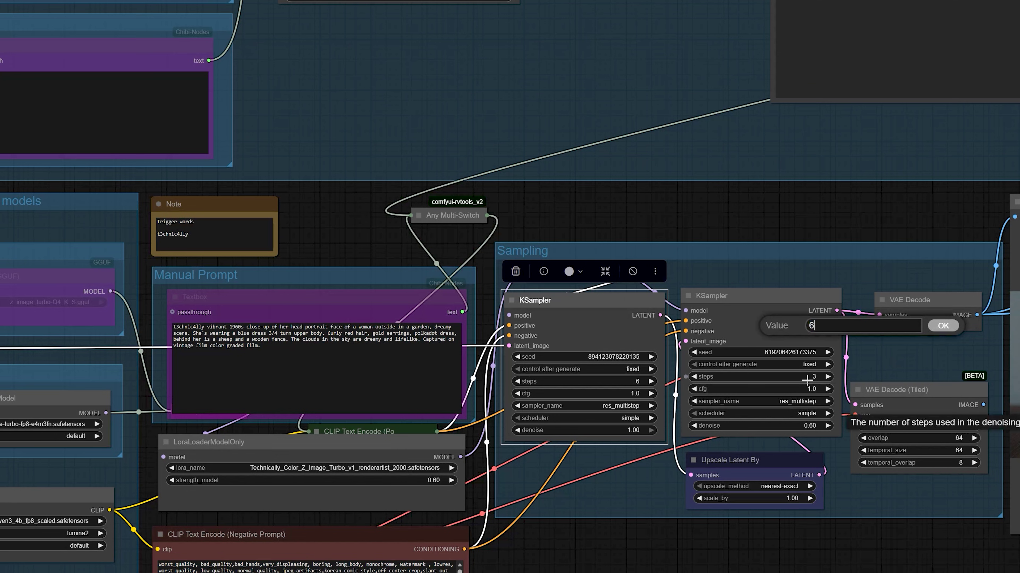
pyautogui.press('Return')
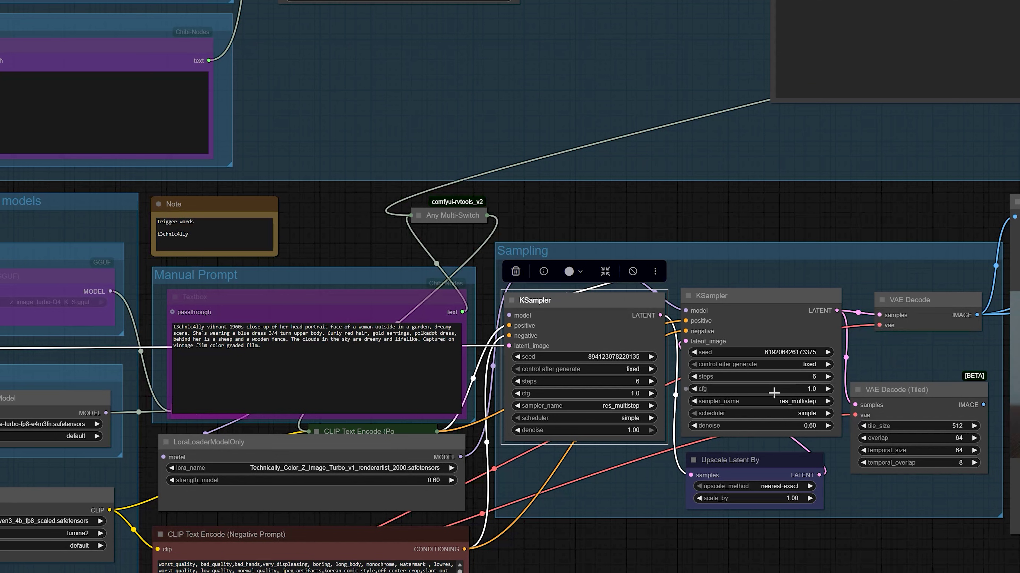
pyautogui.click(741, 307)
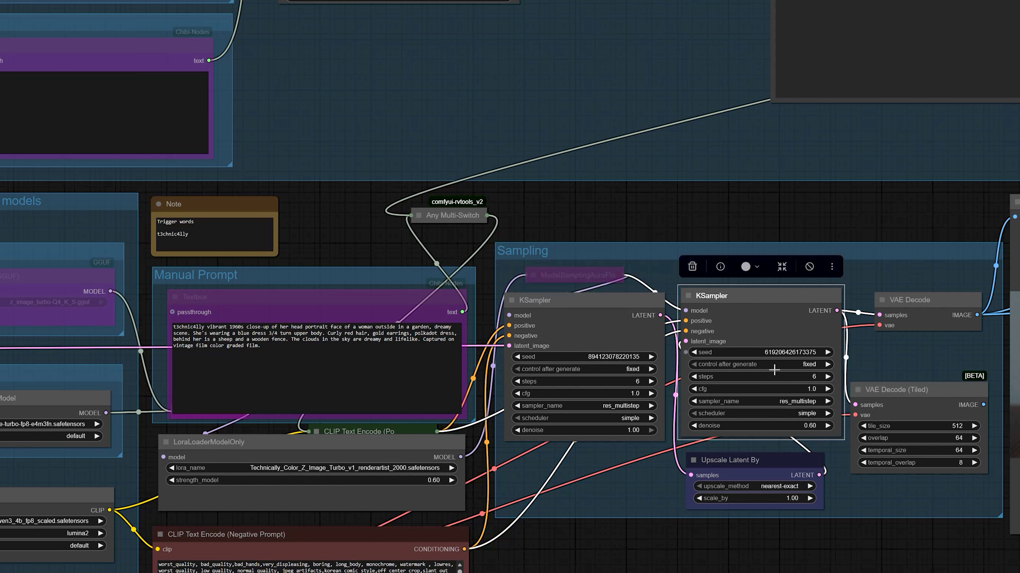
pyautogui.scroll(1, 775, 396)
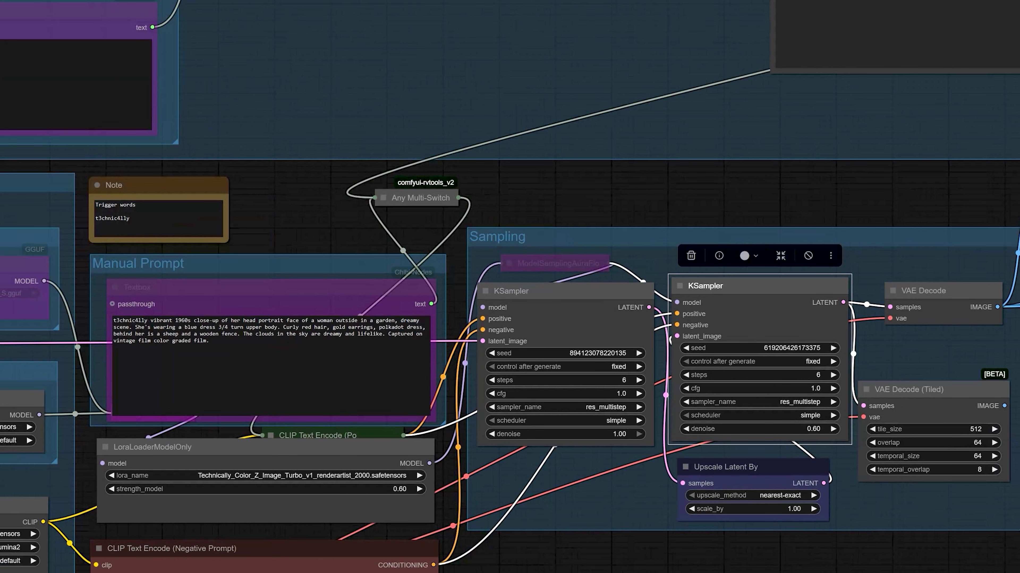
pyautogui.hotkey('ctrl', 'Return')
# Step: Examine the regenerated soda can image in Preview Image at close range to judge the effect of the second sampler's steps
pyautogui.moveTo(683, 193); pyautogui.dragTo(517, 190)
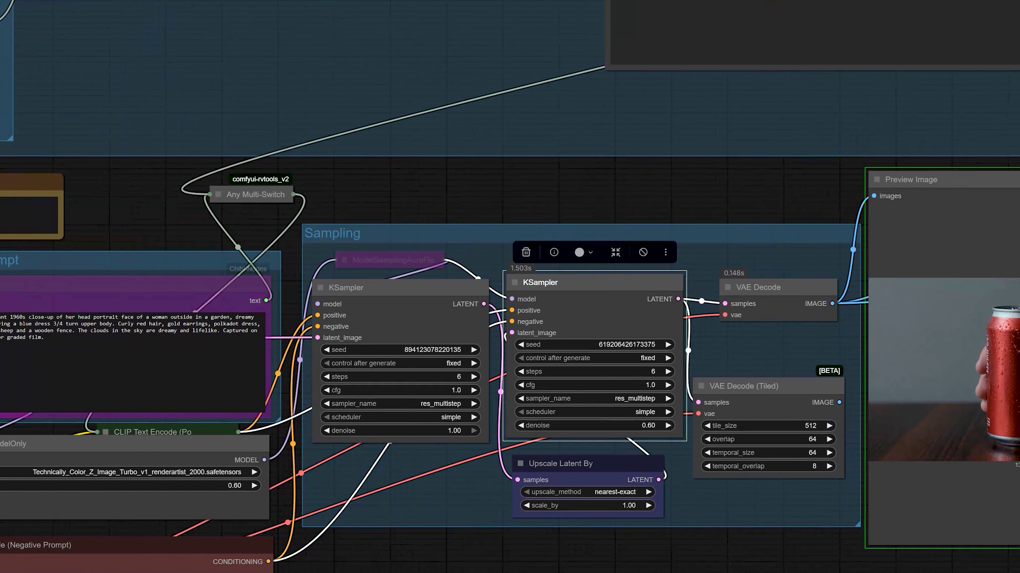
pyautogui.moveTo(836, 551); pyautogui.dragTo(656, 554)
pyautogui.scroll(3, 656, 555)
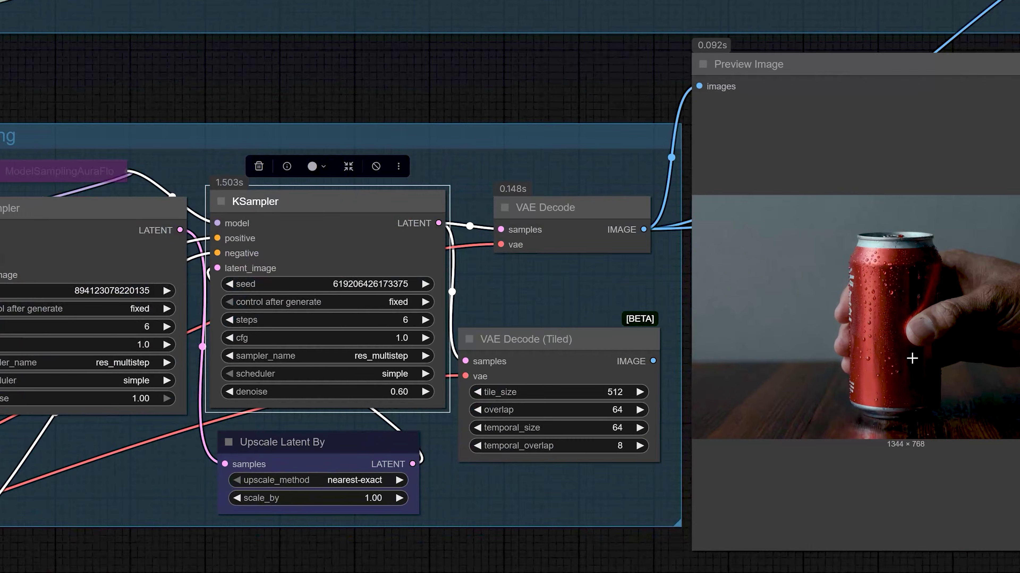
pyautogui.scroll(1, 912, 358)
pyautogui.moveTo(976, 385); pyautogui.dragTo(778, 462)
pyautogui.scroll(3, 703, 422)
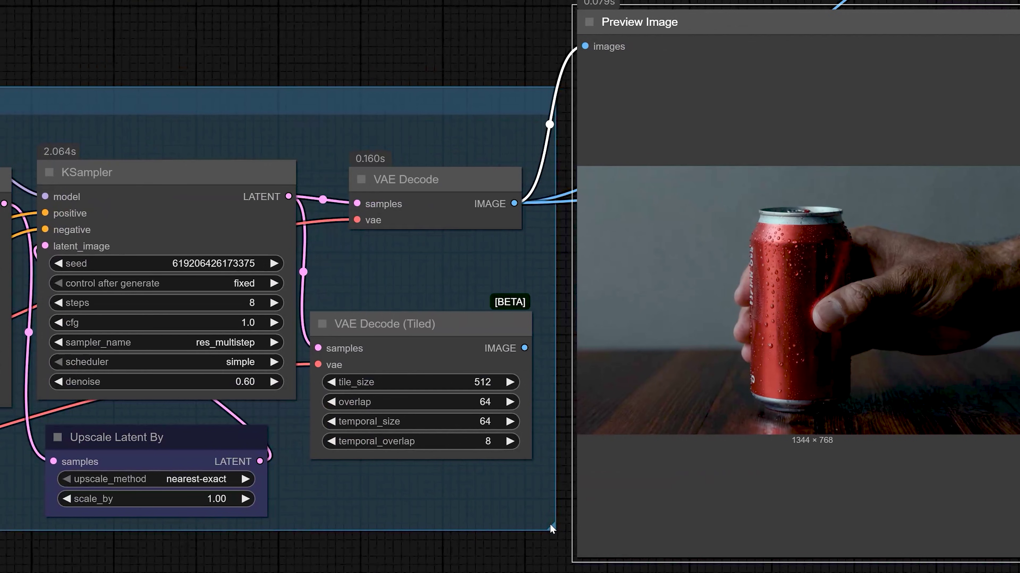
pyautogui.moveTo(705, 445); pyautogui.dragTo(580, 508)
pyautogui.scroll(6, 837, 353)
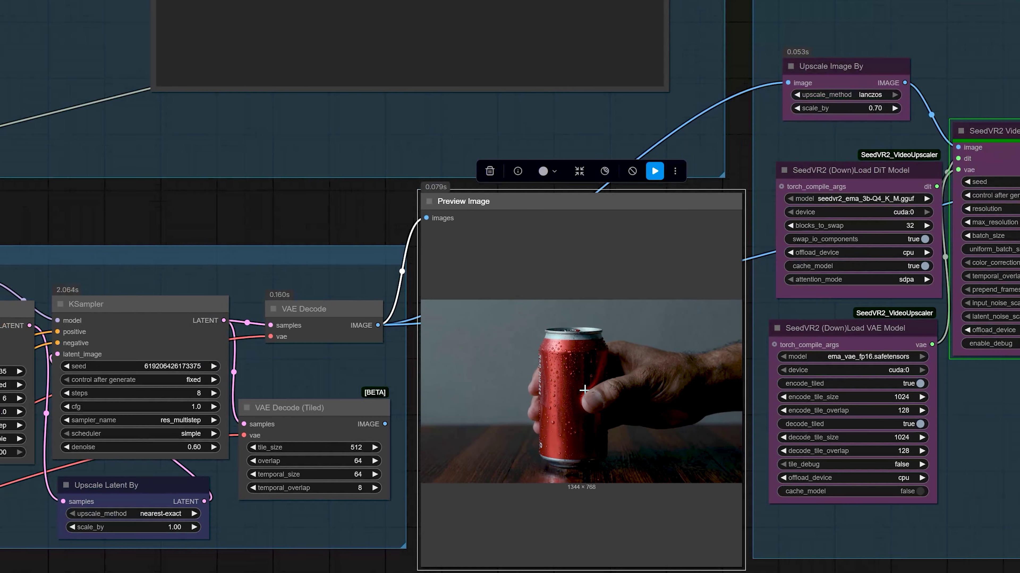
# Step: Set cfg to 2.0 on both KSampler nodes and run the workflow
pyautogui.moveTo(264, 225); pyautogui.dragTo(581, 218)
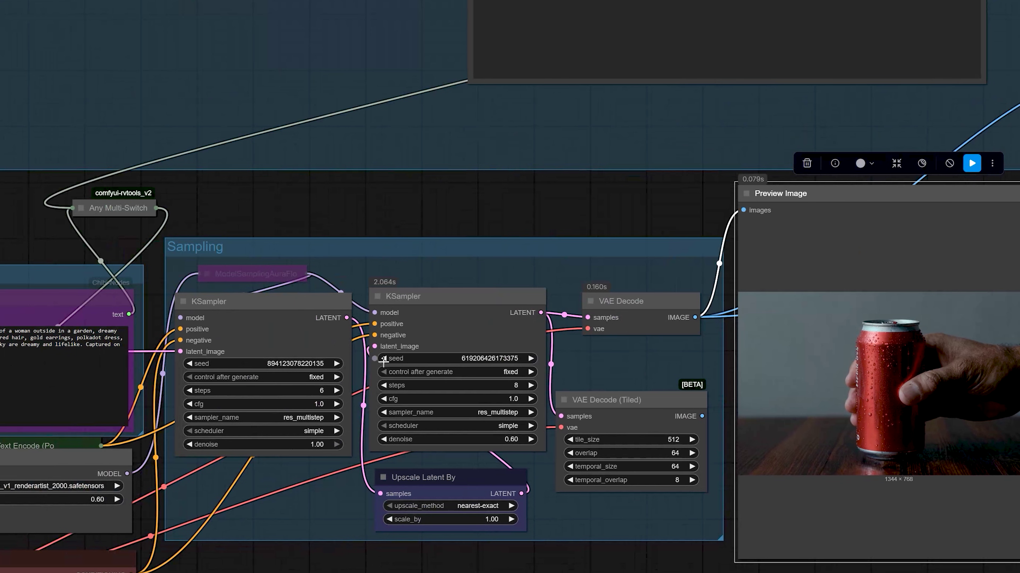
pyautogui.scroll(1, 385, 351)
pyautogui.click(309, 405)
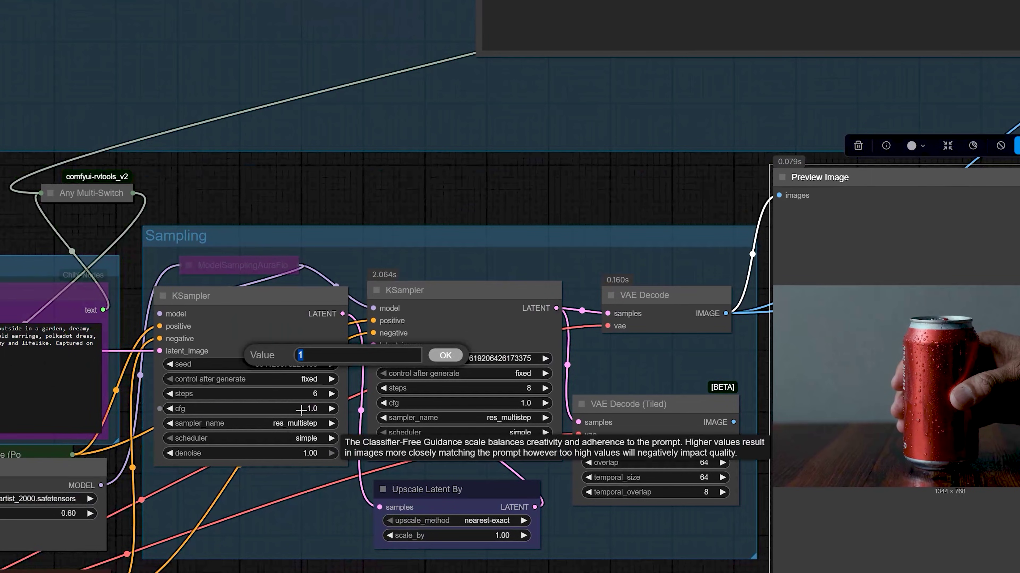
pyautogui.press('Escape')
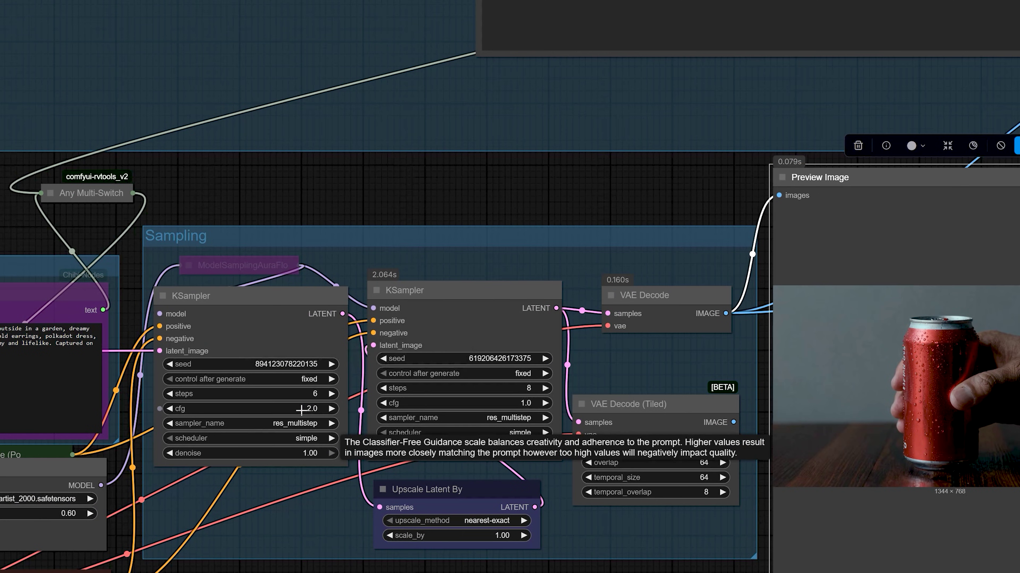
pyautogui.click(525, 403)
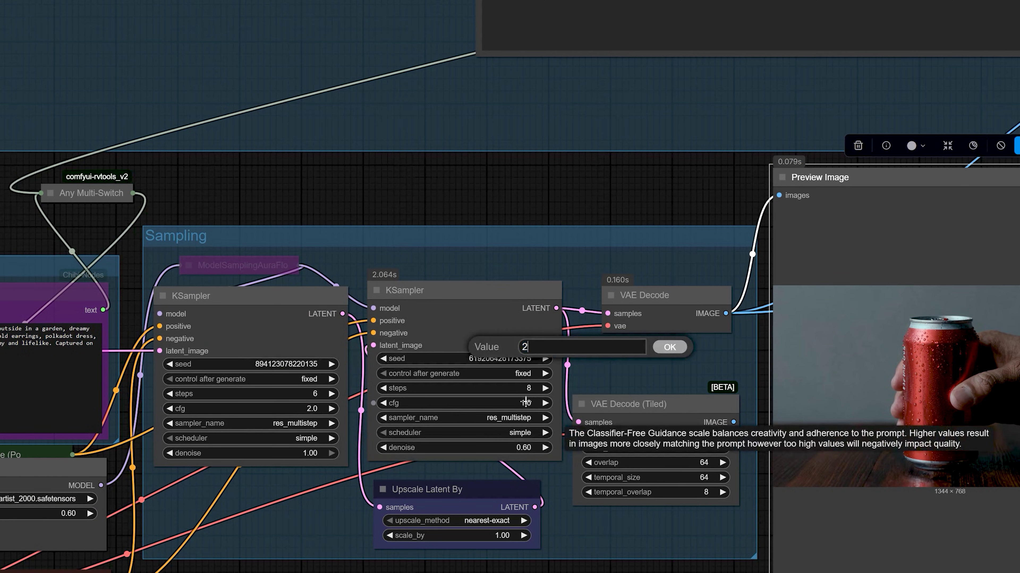
pyautogui.press('Return')
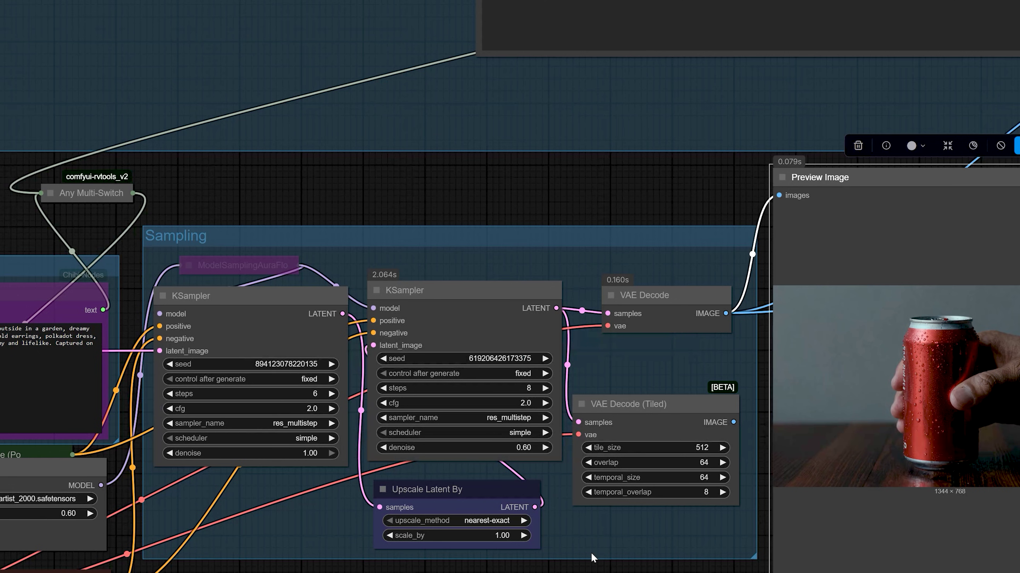
pyautogui.scroll(4, 589, 559)
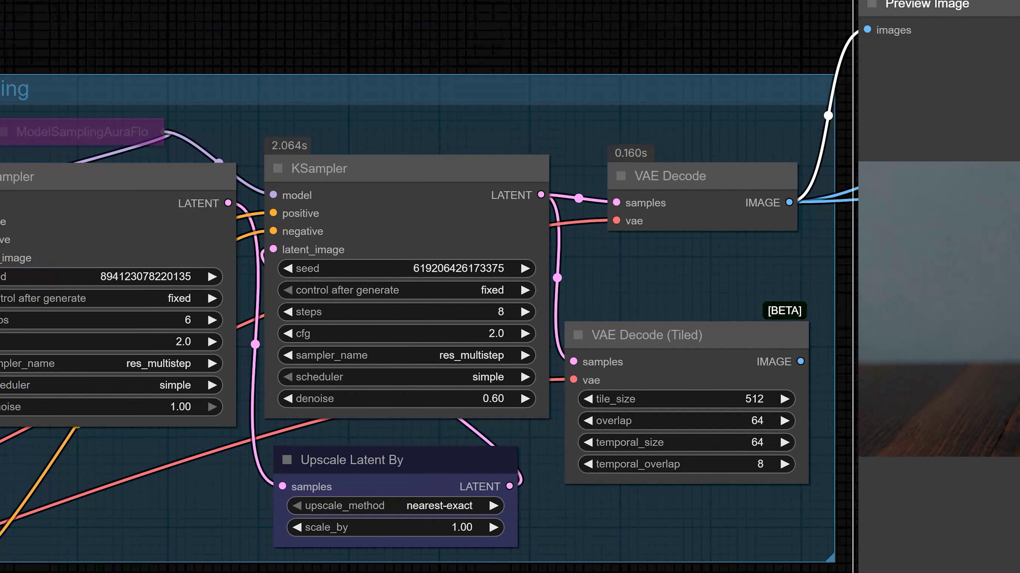
pyautogui.hotkey('ctrl', 'Return')
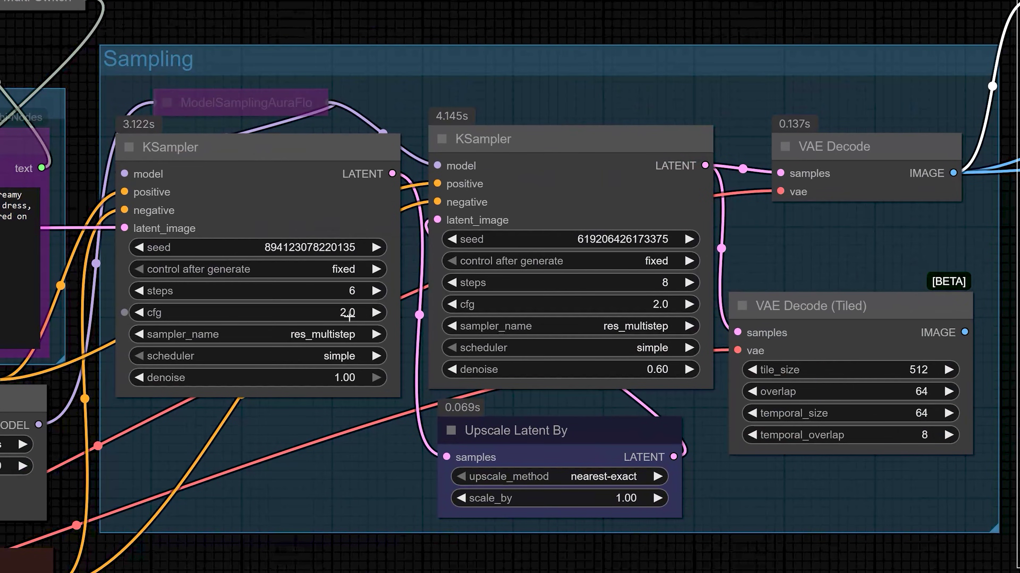
# Step: Set cfg back to 1.0 on both KSampler nodes
pyautogui.click(349, 316)
pyautogui.write('1')
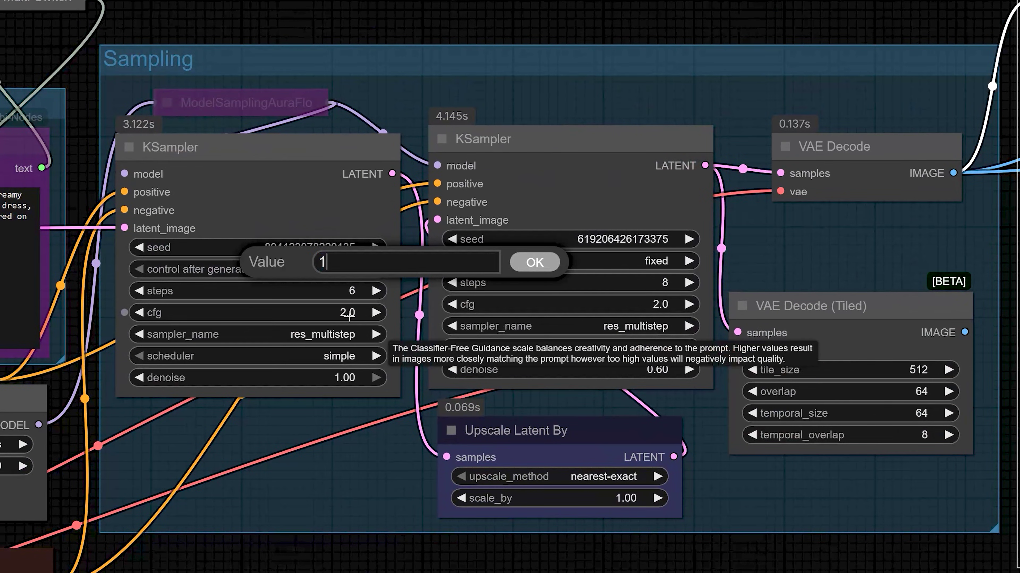
pyautogui.press('Return')
pyautogui.click(655, 304)
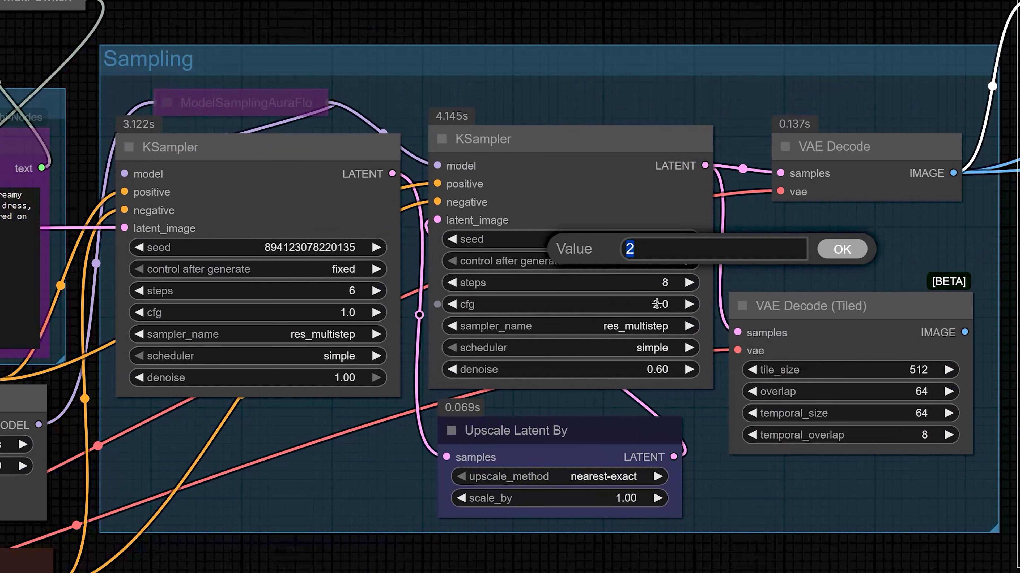
pyautogui.press('BackSpace')
pyautogui.write('1')
pyautogui.press('Return')
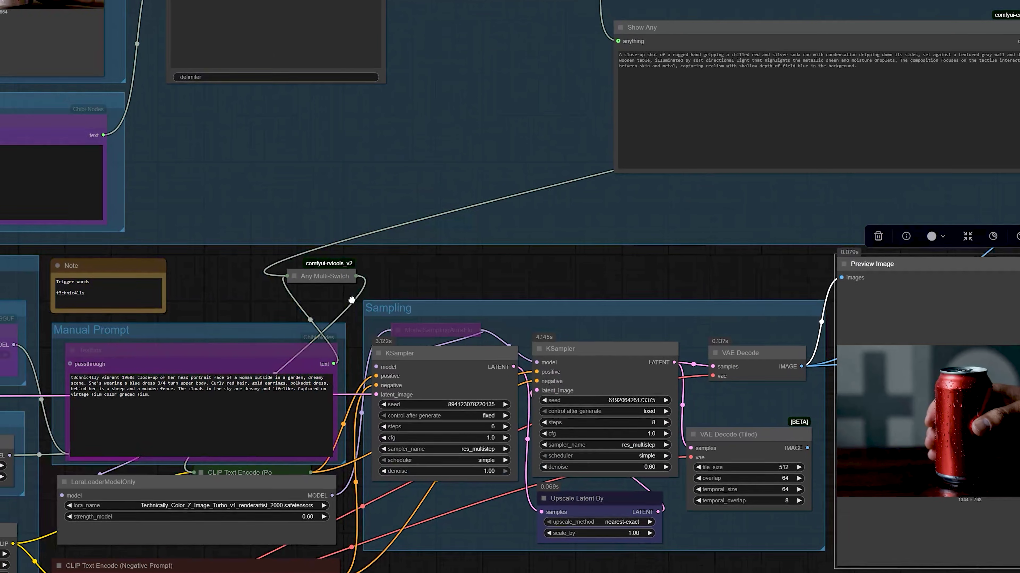
# Step: Turn off the auto prompt groups and enable Manual Prompt with the workflow's group switches
pyautogui.moveTo(352, 300); pyautogui.dragTo(698, 353)
pyautogui.scroll(-1, 570, 333)
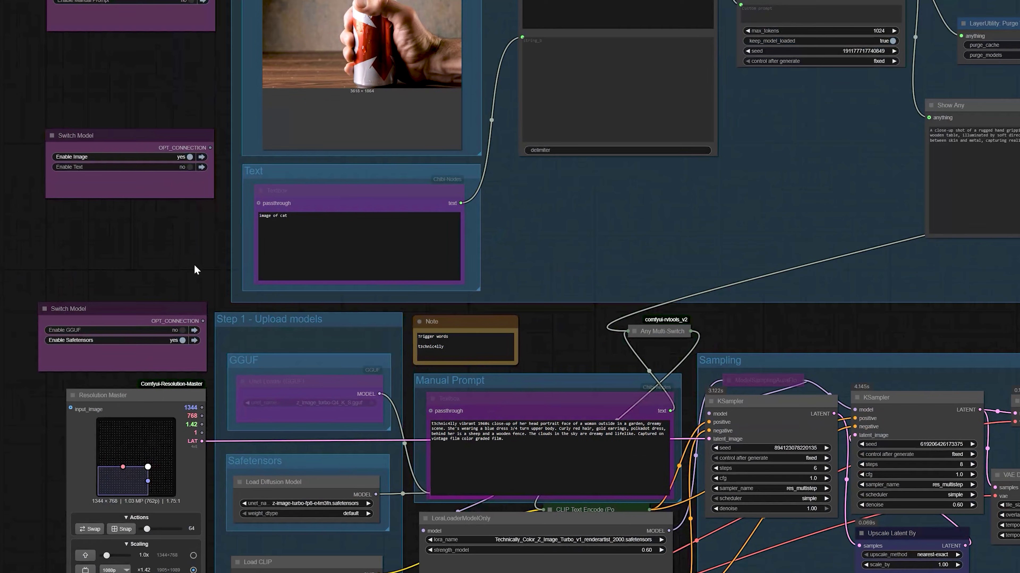
pyautogui.moveTo(250, 228); pyautogui.dragTo(387, 184)
pyautogui.scroll(2, 516, 464)
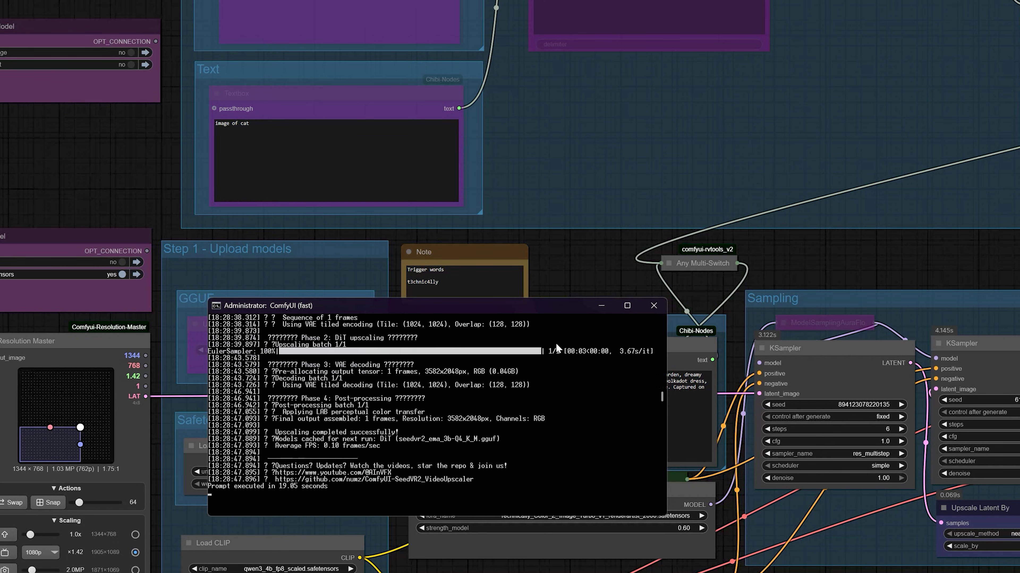
# Step: Review the sampling speeds and execution times of the recent runs in the ComfyUI console log, then return to the canvas
pyautogui.click(559, 351)
pyautogui.click(596, 353)
pyautogui.scroll(10, 597, 355)
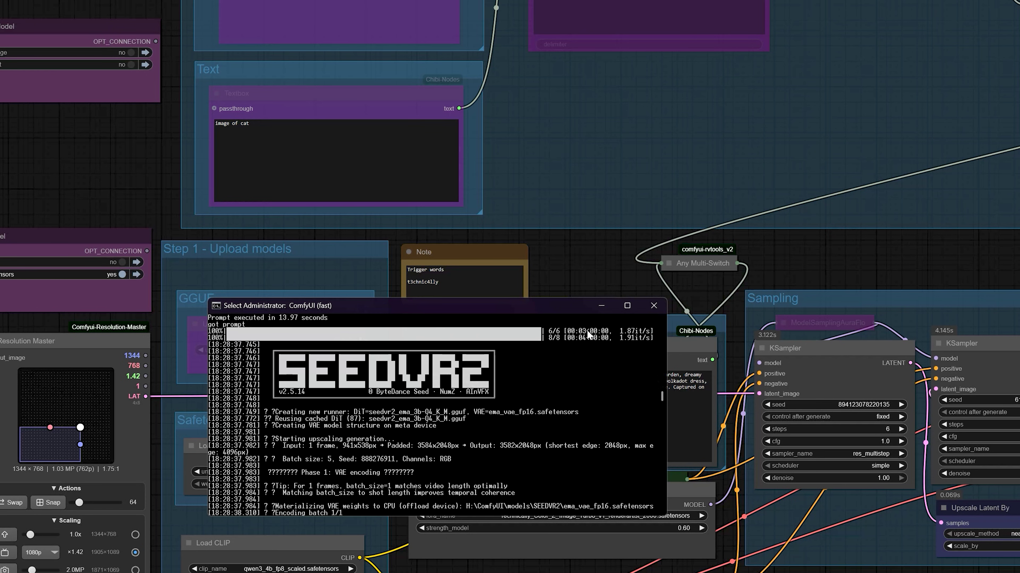
pyautogui.scroll(3, 575, 344)
pyautogui.scroll(-1, 576, 346)
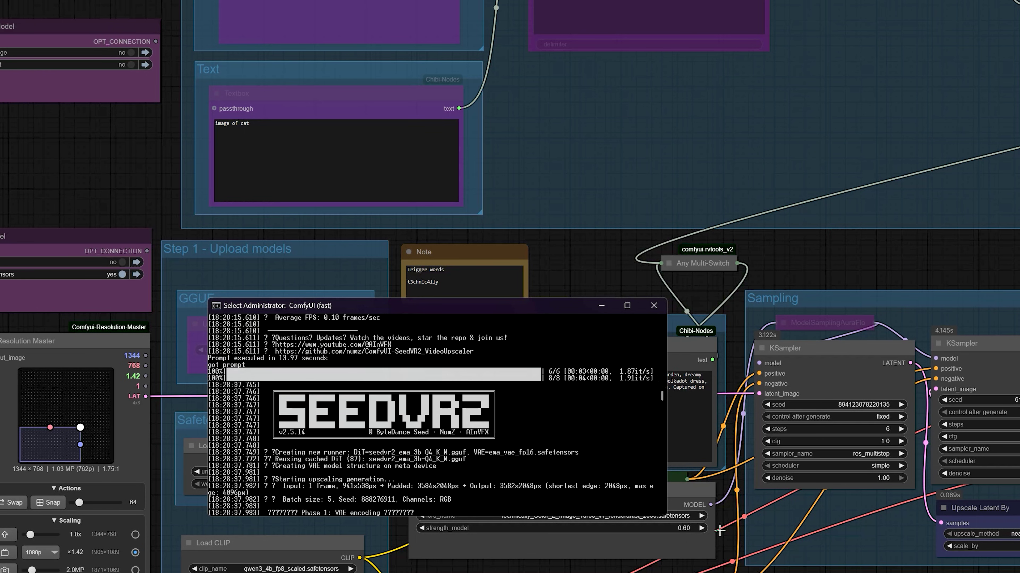
pyautogui.click(716, 528)
# Step: Go past the Sampling group and inspect the generated portrait in the upscale image comparison
pyautogui.moveTo(851, 572); pyautogui.dragTo(324, 549)
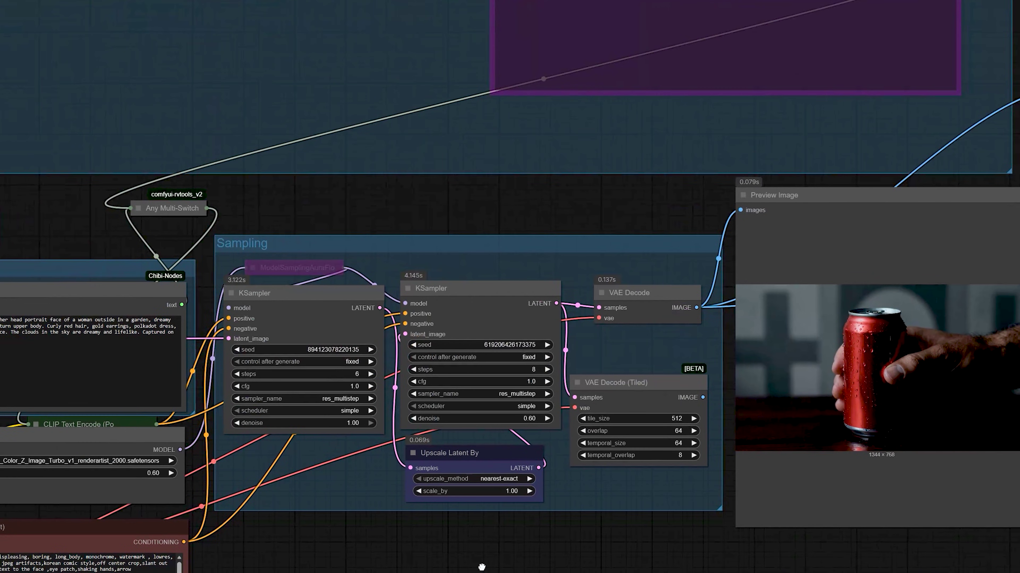
pyautogui.moveTo(510, 566); pyautogui.dragTo(562, 572)
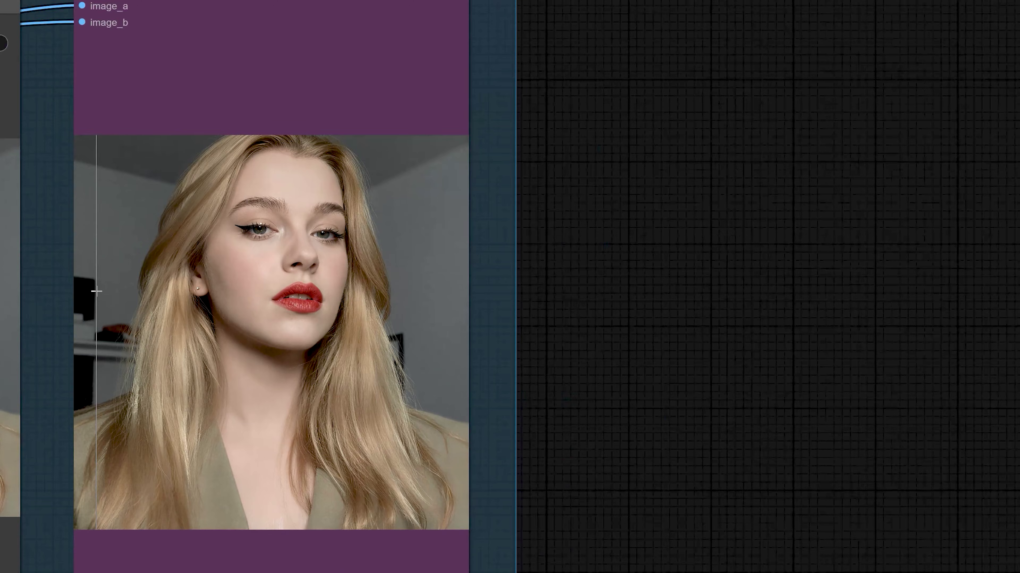
pyautogui.scroll(-1, 93, 289)
# Step: Add the trigger word t3chnic4lly at the start of the Manual Prompt text and run the workflow
pyautogui.hotkey('alt', 'Tab')
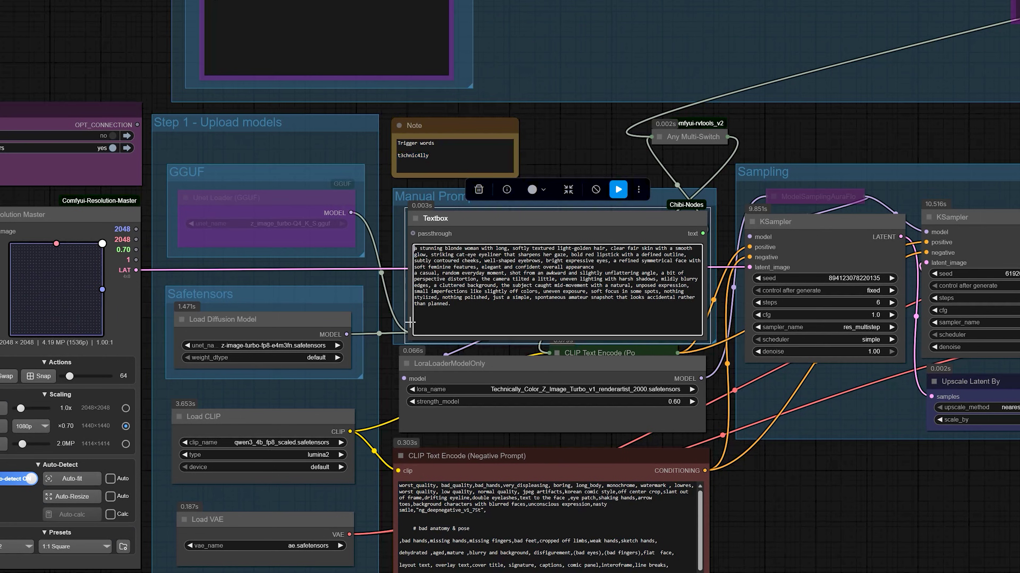
pyautogui.write('t3chnic4lly')
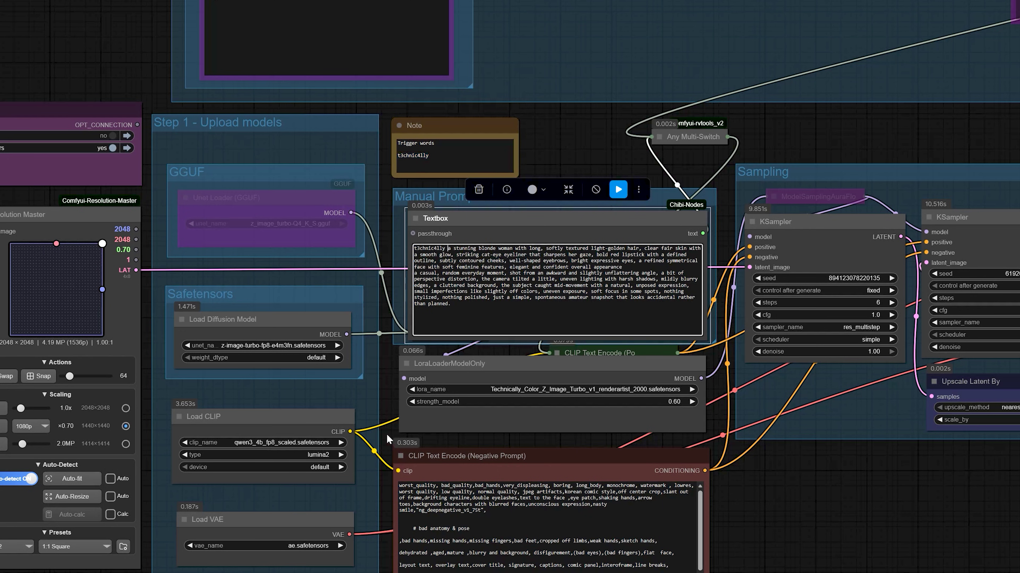
pyautogui.click(482, 376)
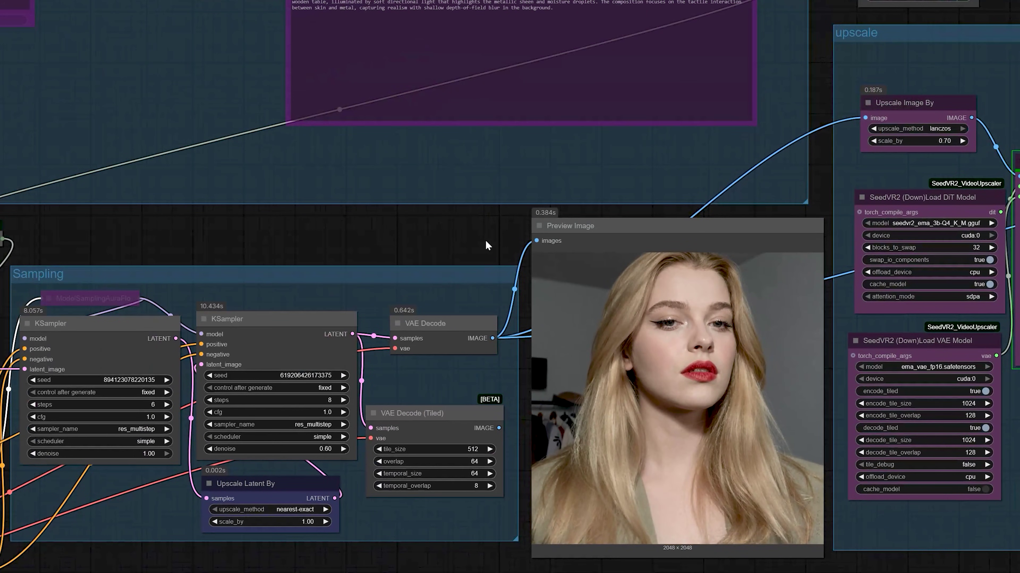
# Step: Examine the face and background details of the trigger-word portrait in Preview Image
pyautogui.moveTo(487, 246); pyautogui.dragTo(409, 278)
pyautogui.scroll(2, 569, 428)
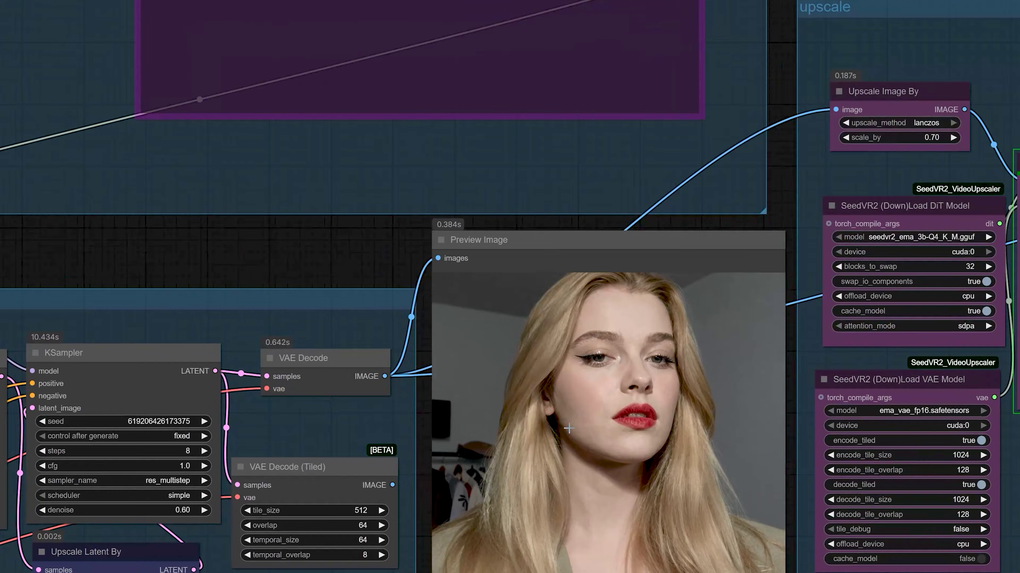
pyautogui.scroll(1, 568, 429)
pyautogui.scroll(-6, 568, 428)
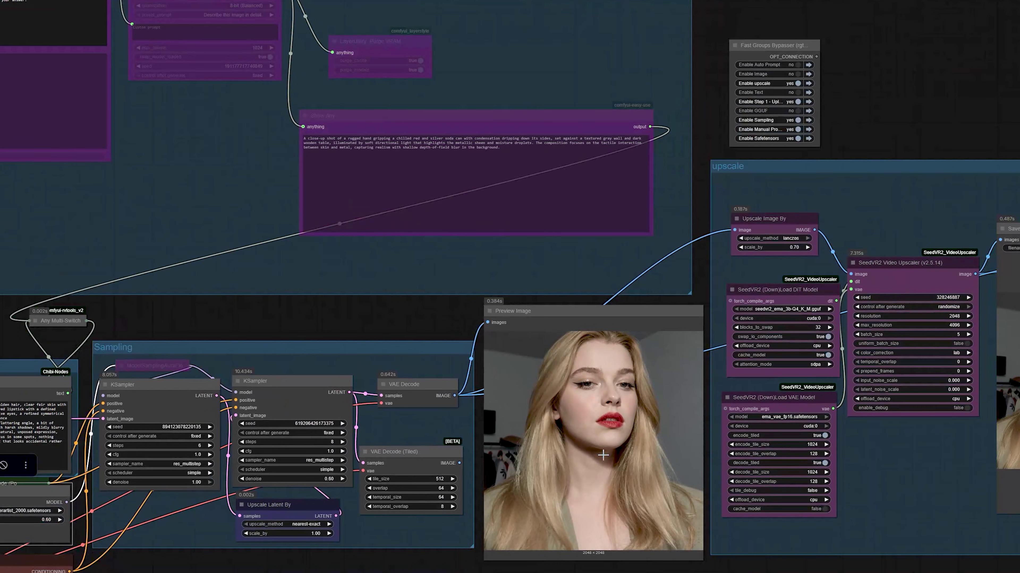
pyautogui.scroll(-1, 607, 421)
pyautogui.scroll(7, 607, 420)
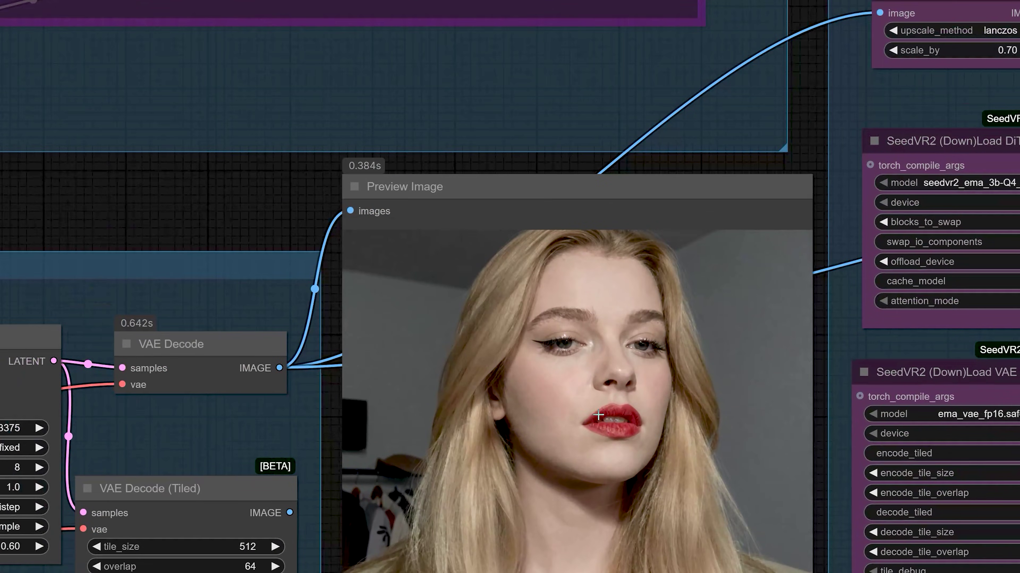
pyautogui.scroll(1, 553, 428)
pyautogui.scroll(-3, 541, 467)
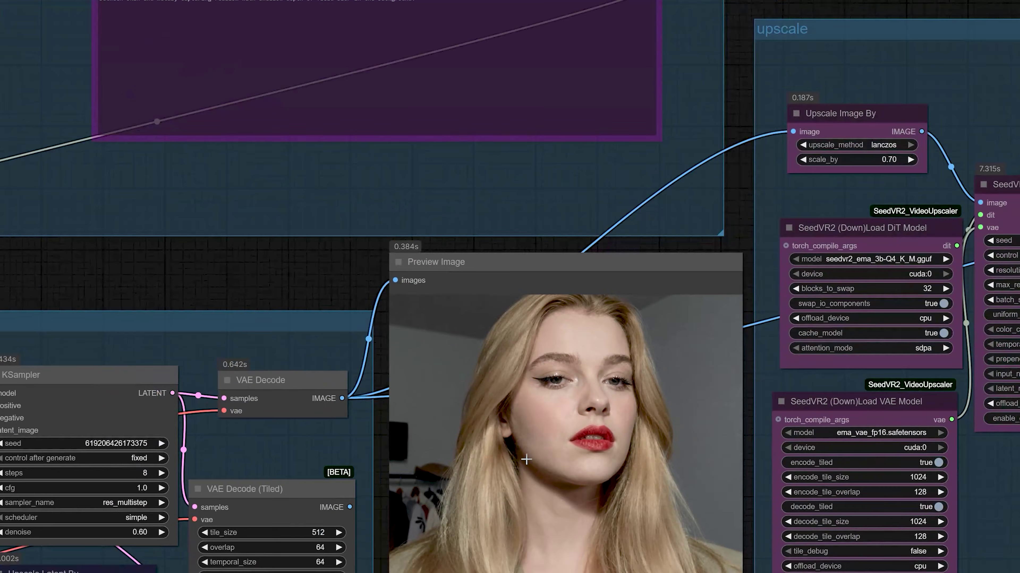
# Step: Replace the manual prompt with a stylized closeup portrait of a capybara in triangular sunglasses and headphones, and run the workflow
pyautogui.moveTo(146, 266); pyautogui.dragTo(759, 266)
pyautogui.scroll(3, 206, 415)
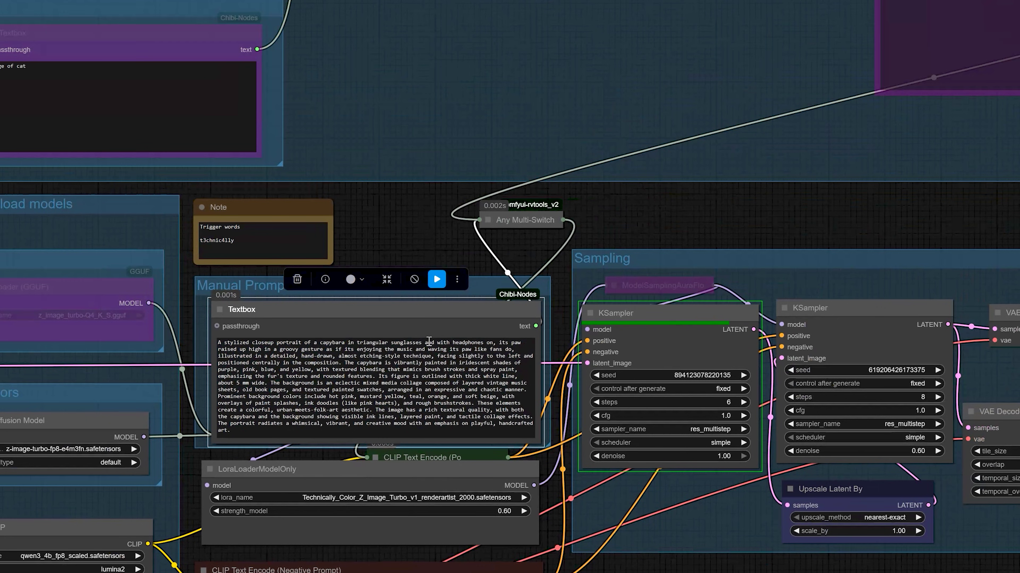
pyautogui.moveTo(408, 253); pyautogui.dragTo(271, 219)
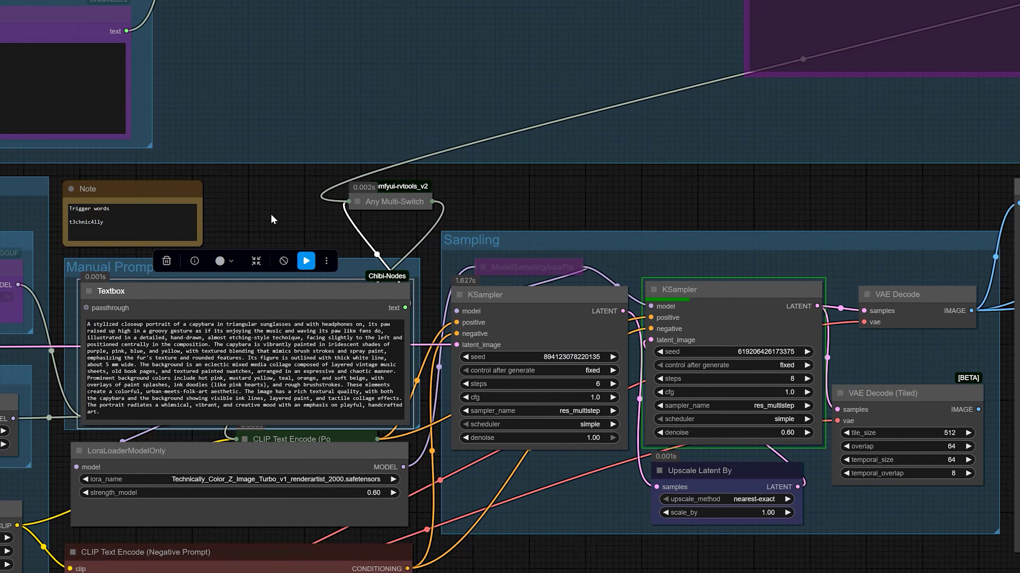
# Step: Follow the run through the Sampling group and inspect the capybara image in Preview Image
pyautogui.moveTo(704, 221); pyautogui.dragTo(434, 195)
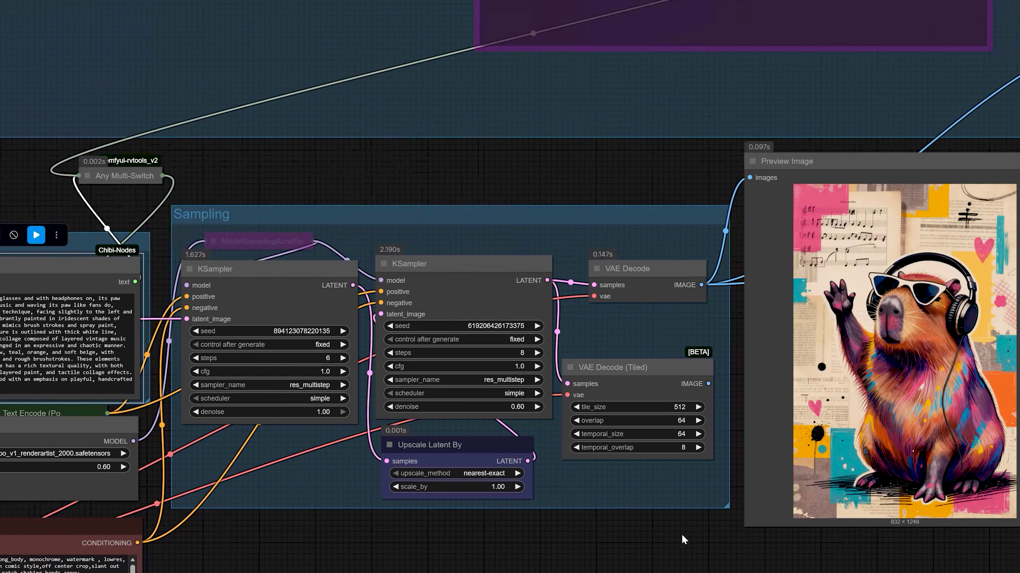
pyautogui.moveTo(681, 536); pyautogui.dragTo(431, 555)
pyautogui.scroll(8, 661, 427)
pyautogui.scroll(-3, 659, 427)
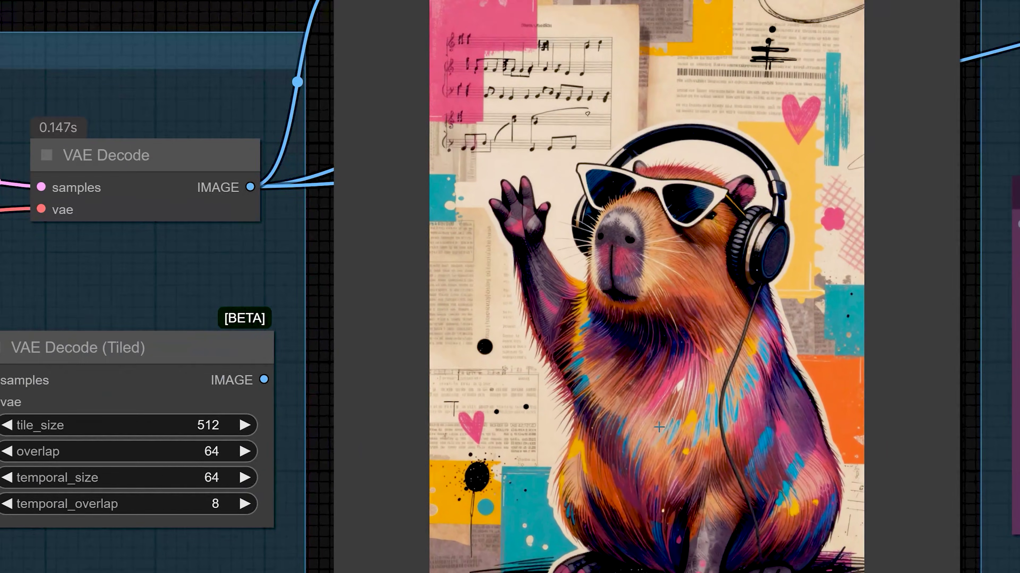
# Step: Follow the capybara image through the upscale group and inspect the upscaled result in Save Image and Image Comparer
pyautogui.scroll(-3, 629, 404)
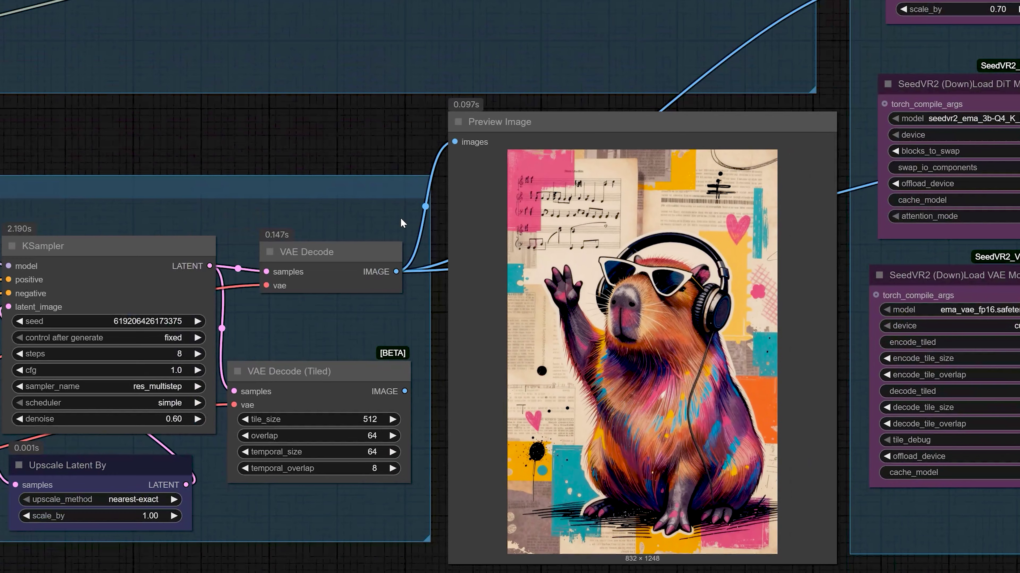
pyautogui.moveTo(265, 169); pyautogui.dragTo(16, 245)
pyautogui.scroll(-3, 391, 386)
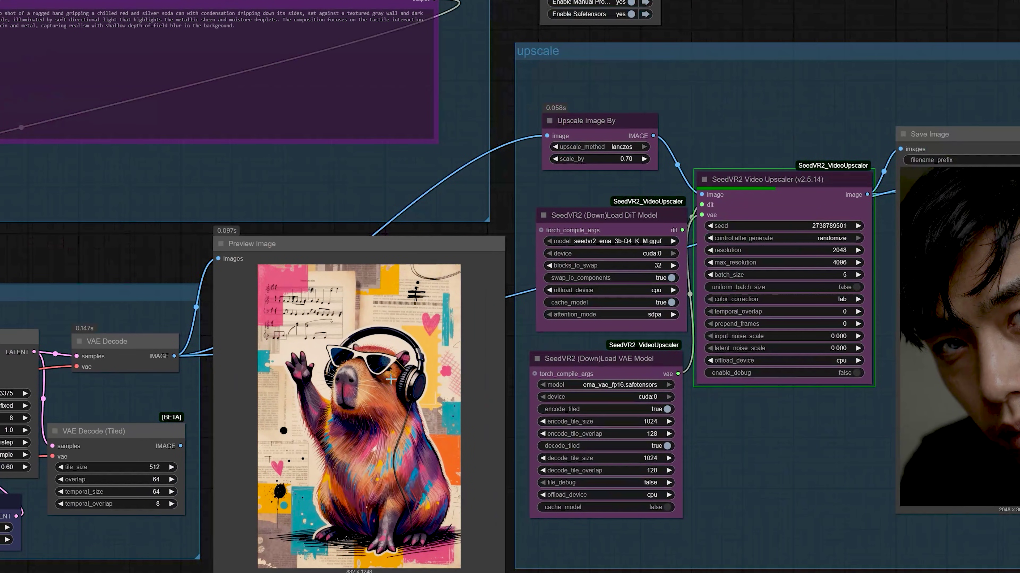
pyautogui.scroll(2, 377, 371)
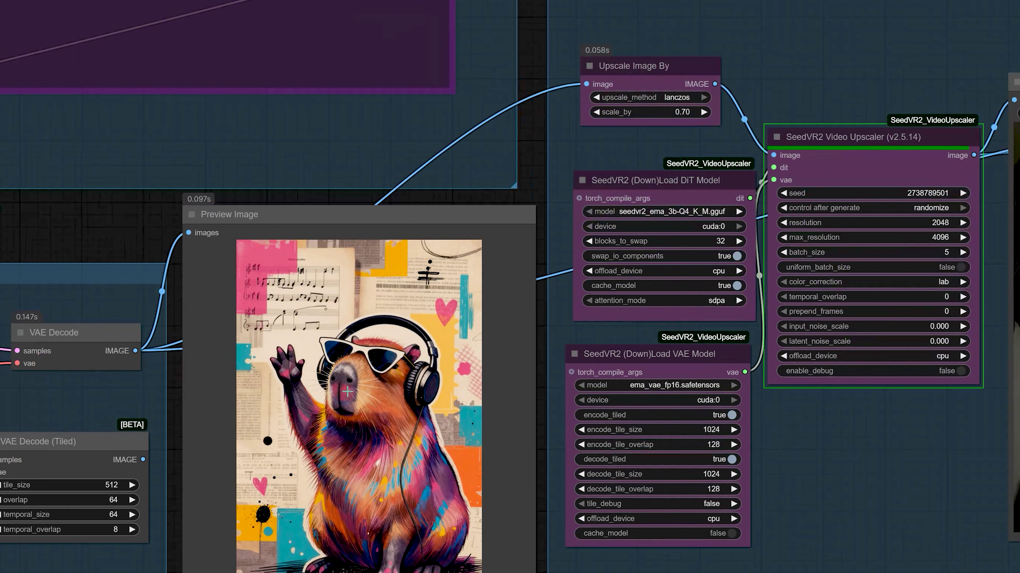
pyautogui.moveTo(74, 245); pyautogui.dragTo(18, 227)
pyautogui.moveTo(207, 329); pyautogui.dragTo(114, 338)
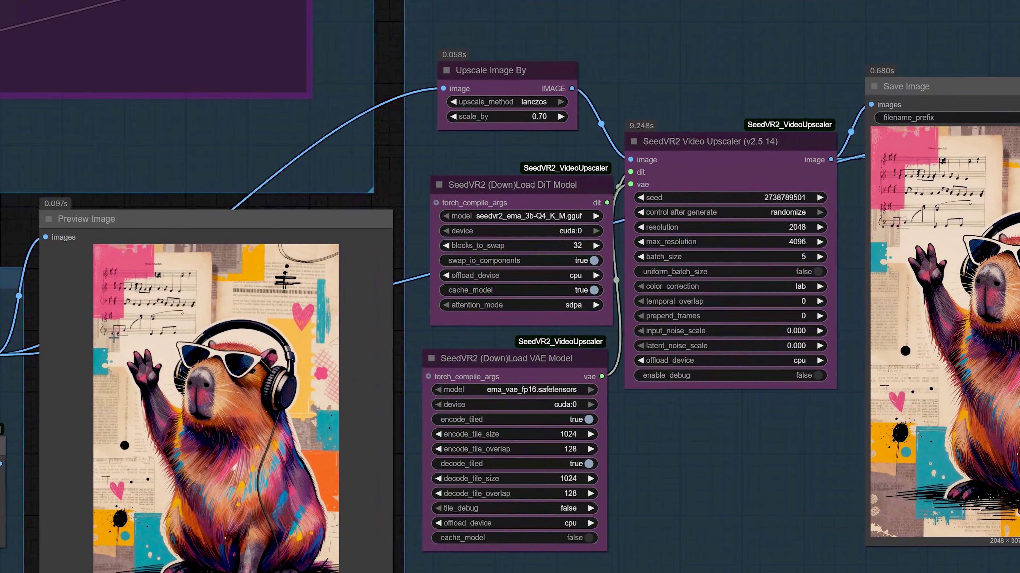
pyautogui.moveTo(742, 461); pyautogui.dragTo(335, 442)
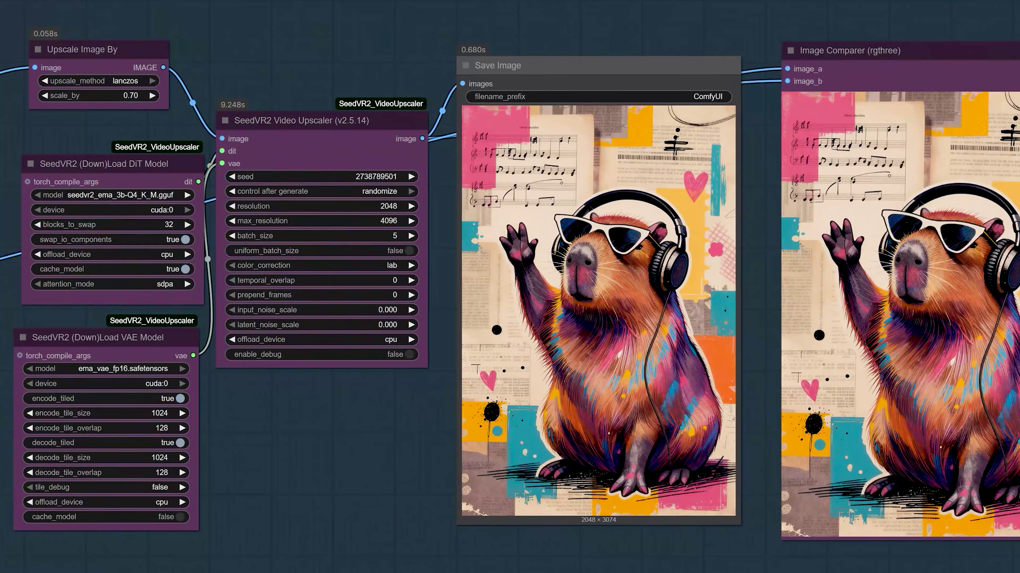
# Step: Replace the manual prompt with an underwater scene of coral letters spelling "AI CREATORS" above "tools", and run the workflow
pyautogui.moveTo(121, 546); pyautogui.dragTo(859, 325)
pyautogui.moveTo(714, 453); pyautogui.dragTo(749, 494)
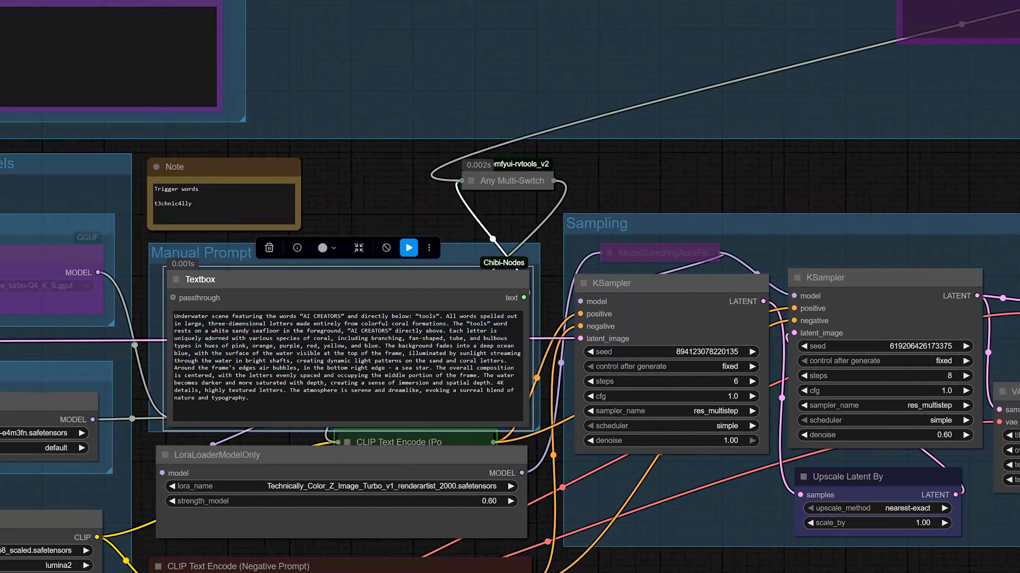
pyautogui.moveTo(682, 181); pyautogui.dragTo(596, 169)
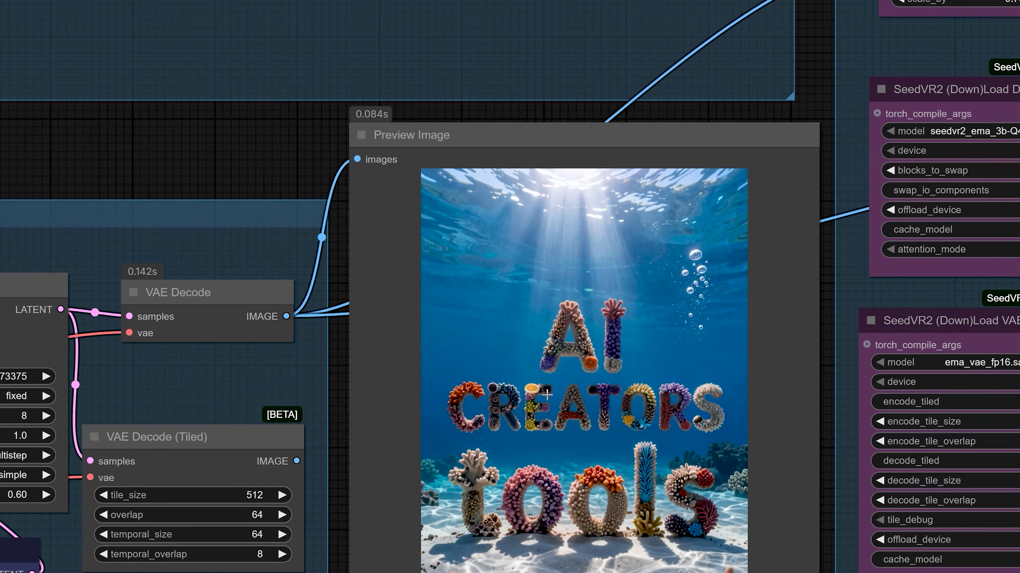
# Step: Examine the spelling and coral detail of the underwater lettering in Preview Image
pyautogui.scroll(3, 554, 433)
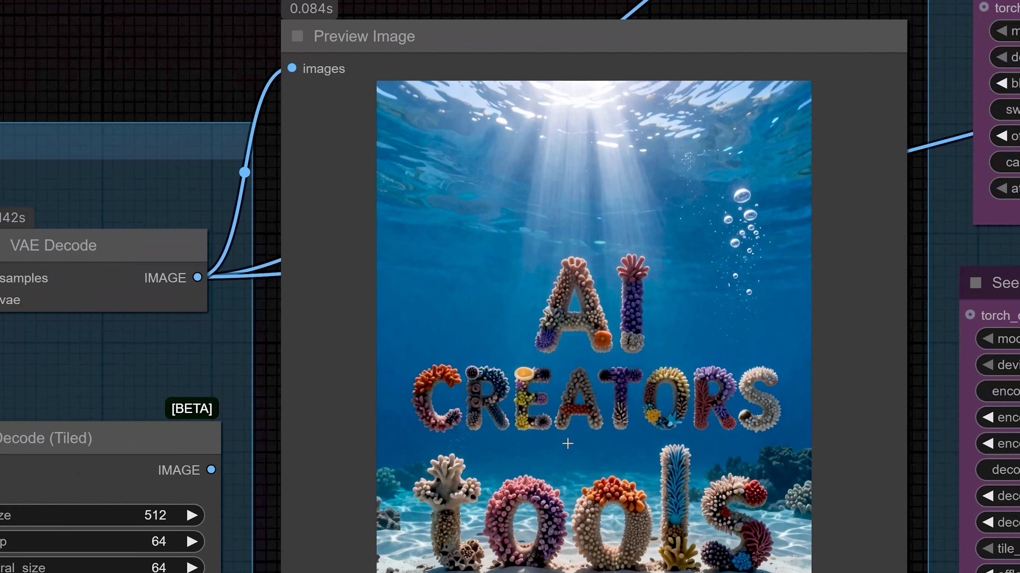
pyautogui.scroll(-2, 569, 442)
pyautogui.scroll(3, 569, 441)
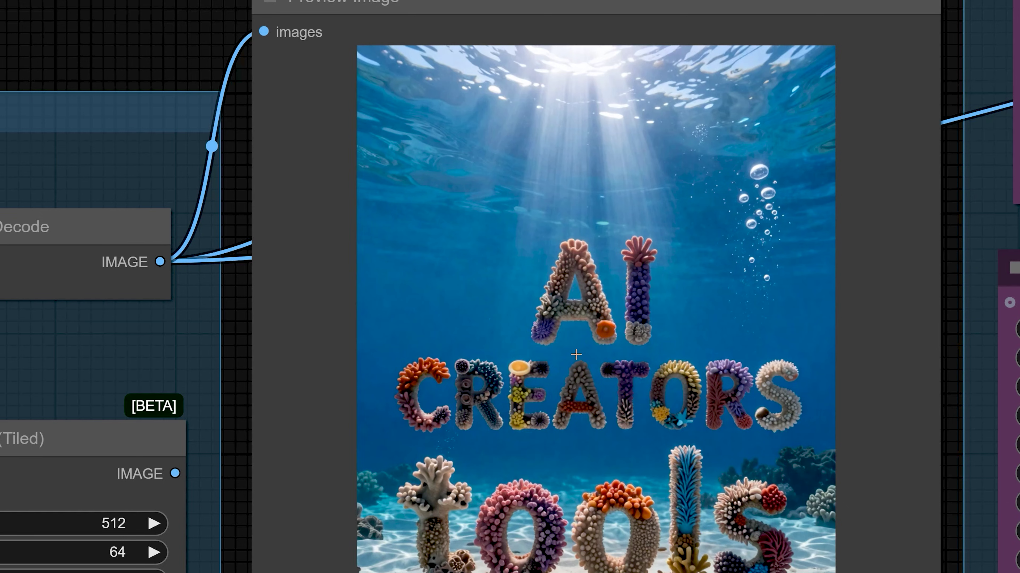
pyautogui.scroll(-4, 690, 442)
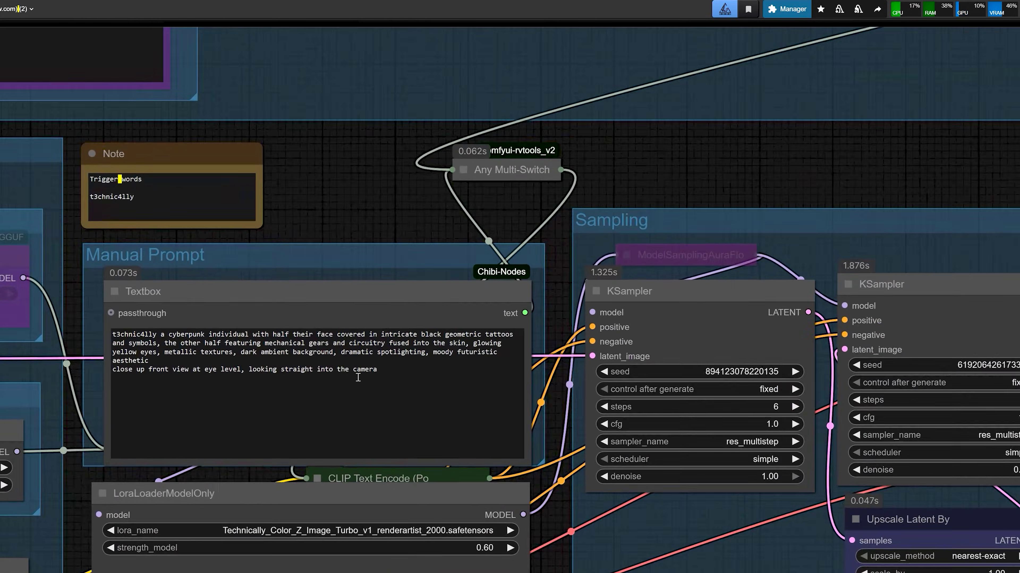
# Step: Replace the cyberpunk prompt's last line with "close up three quarter view from the left, looking slightly off camera" and run the workflow
pyautogui.scroll(2, 122, 371)
pyautogui.moveTo(381, 369); pyautogui.dragTo(56, 371)
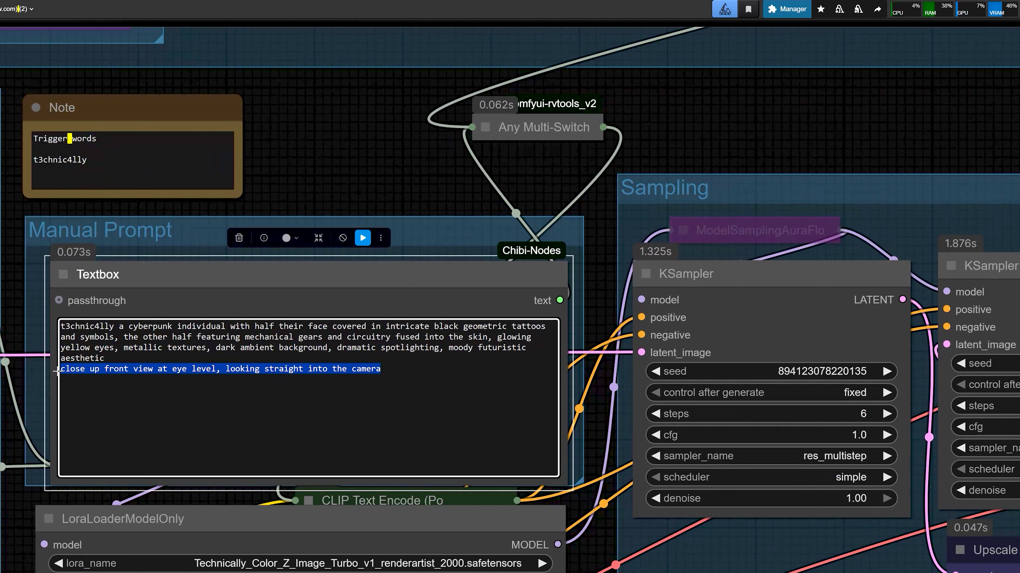
pyautogui.rightClick(109, 372)
pyautogui.click(154, 449)
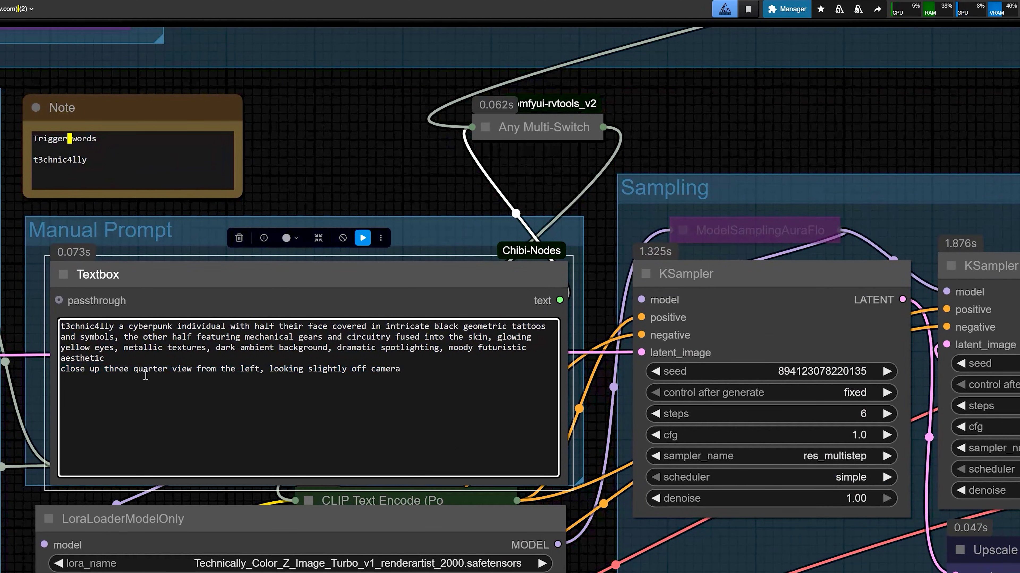
pyautogui.moveTo(104, 362); pyautogui.dragTo(60, 326)
pyautogui.click(119, 344)
pyautogui.scroll(-2, 387, 297)
pyautogui.scroll(-2, 669, 142)
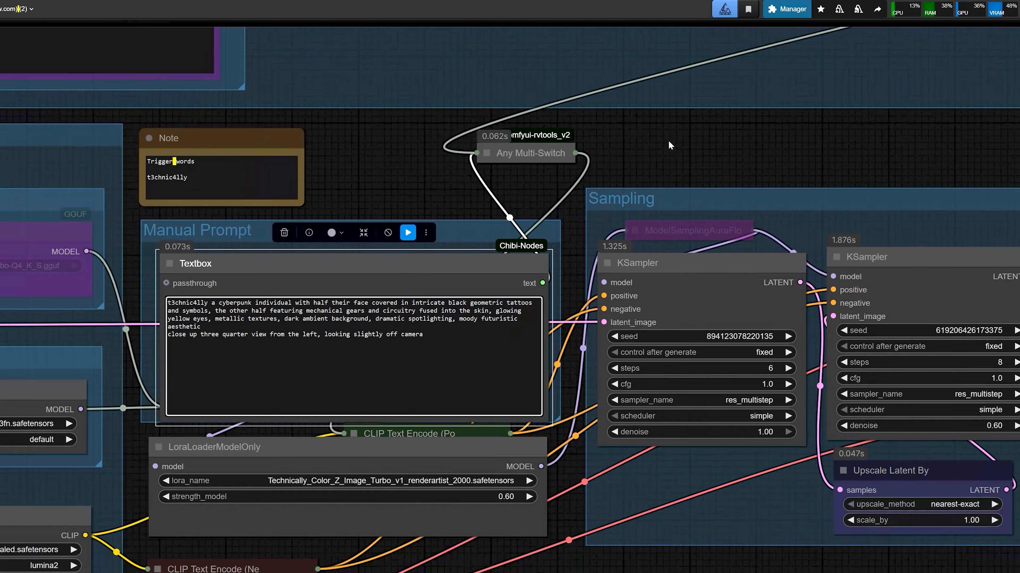
# Step: Follow the run through the Sampling group and inspect the left three-quarter portrait in Preview Image
pyautogui.scroll(-3, 615, 536)
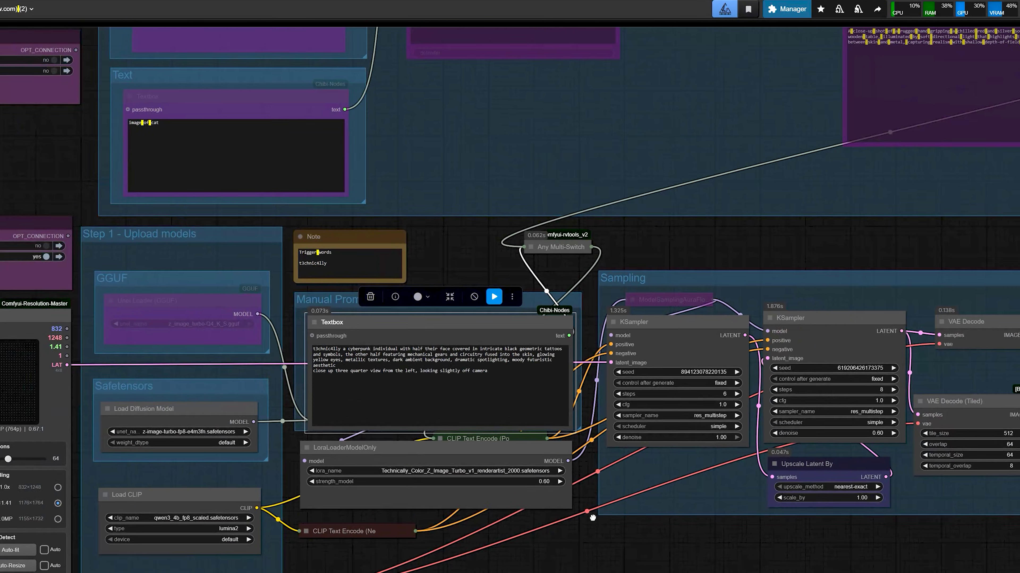
pyautogui.moveTo(592, 517); pyautogui.dragTo(358, 438)
pyautogui.moveTo(776, 544); pyautogui.dragTo(600, 546)
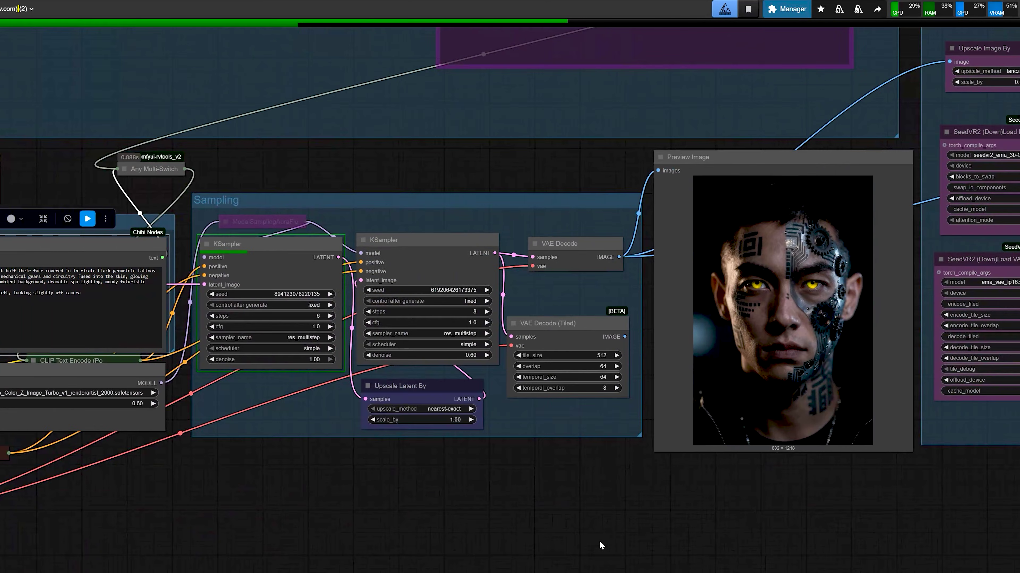
pyautogui.moveTo(535, 531); pyautogui.dragTo(403, 557)
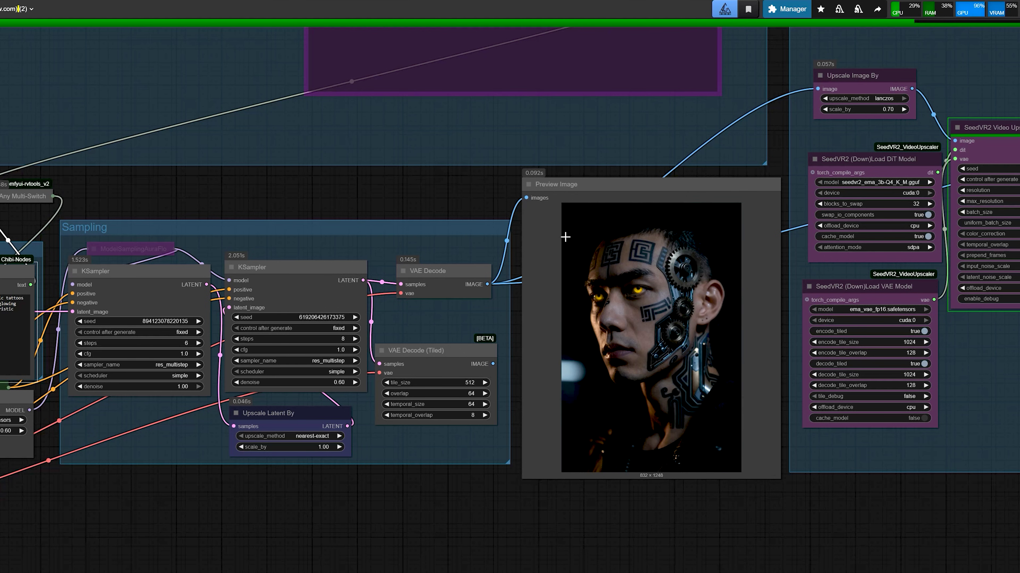
# Step: Change "left" to "right" in the manual prompt's camera-view line and run the workflow
pyautogui.moveTo(455, 195); pyautogui.dragTo(384, 367)
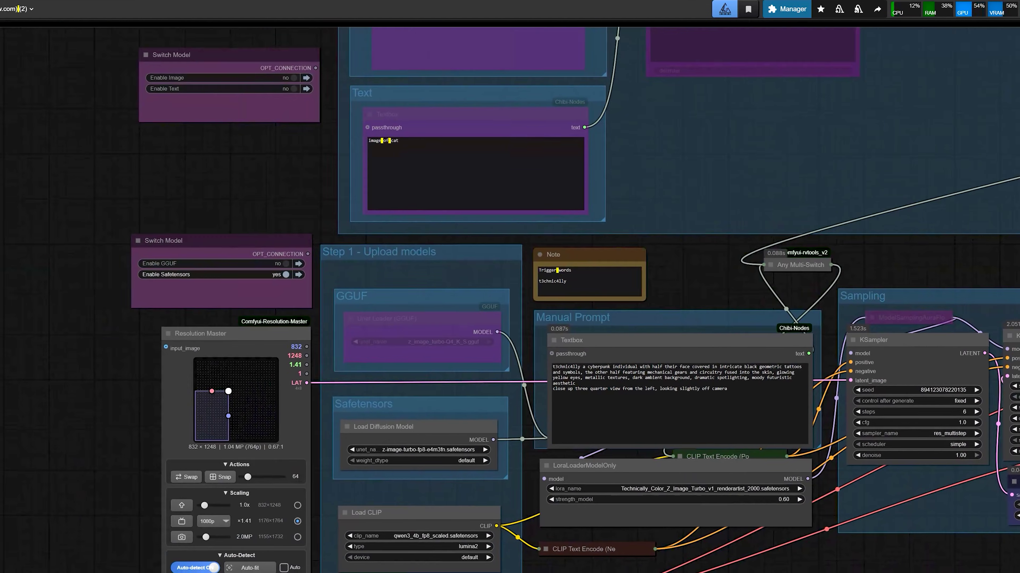
pyautogui.scroll(3, 676, 408)
pyautogui.scroll(2, 676, 409)
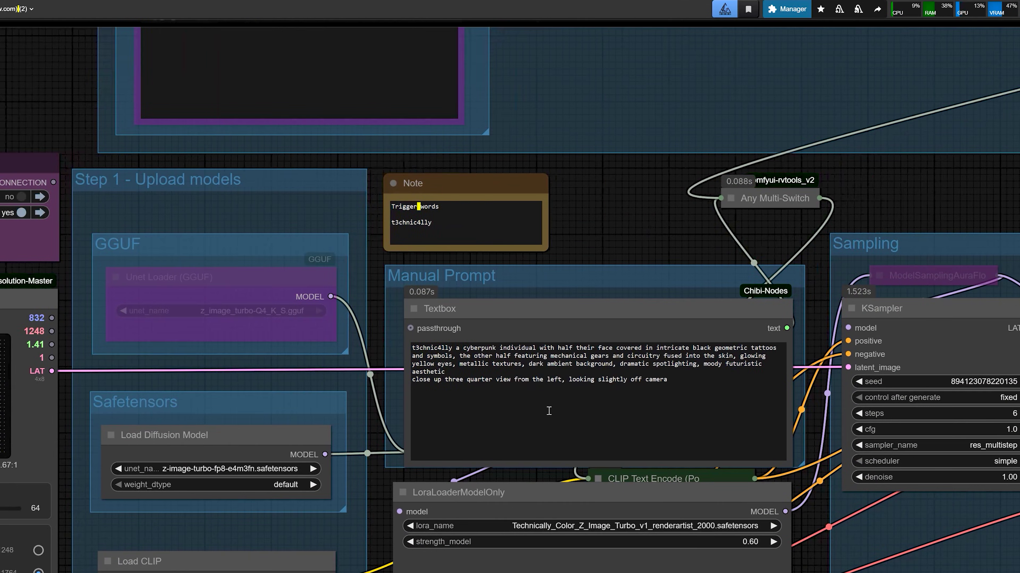
pyautogui.scroll(1, 548, 411)
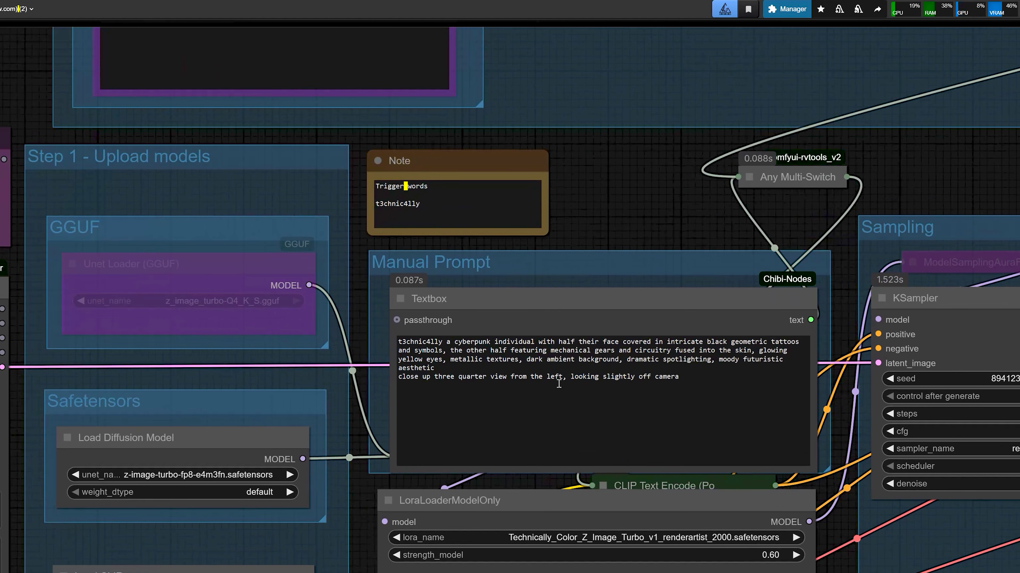
pyautogui.moveTo(562, 379); pyautogui.dragTo(547, 379)
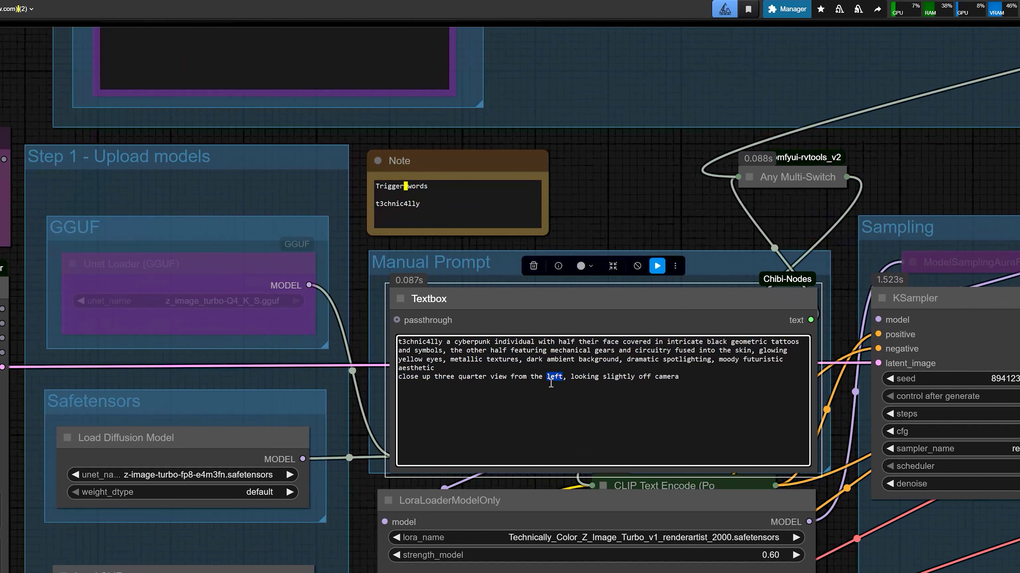
pyautogui.write('right')
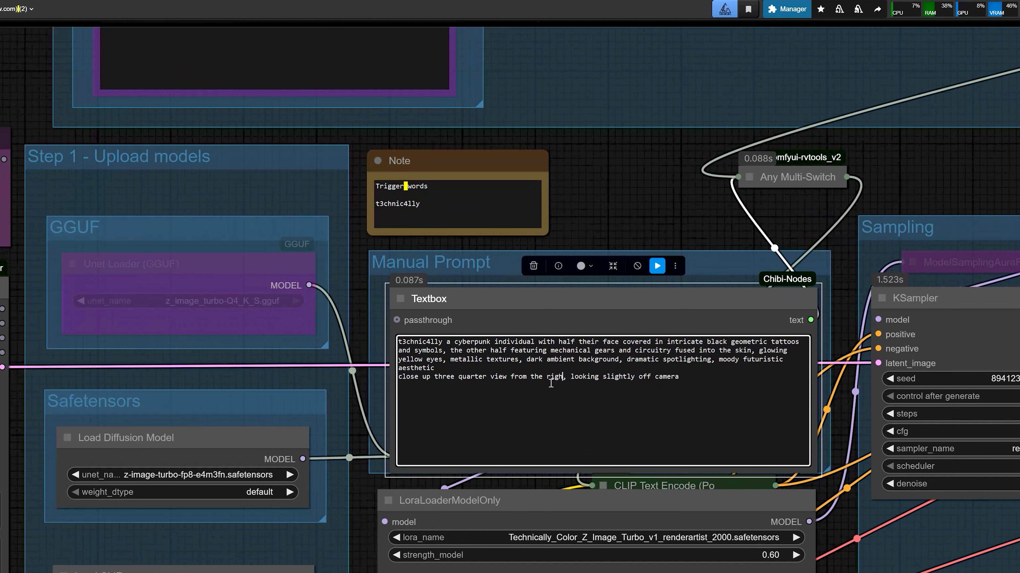
pyautogui.click(659, 292)
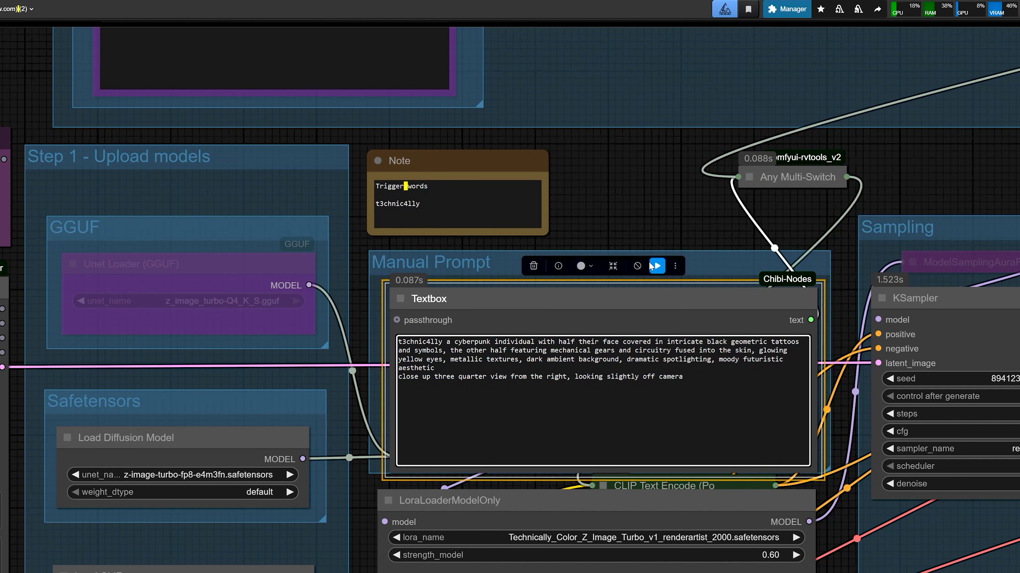
# Step: Follow the new run through both KSamplers and inspect the right three-quarter portrait in Preview Image
pyautogui.scroll(-2, 658, 269)
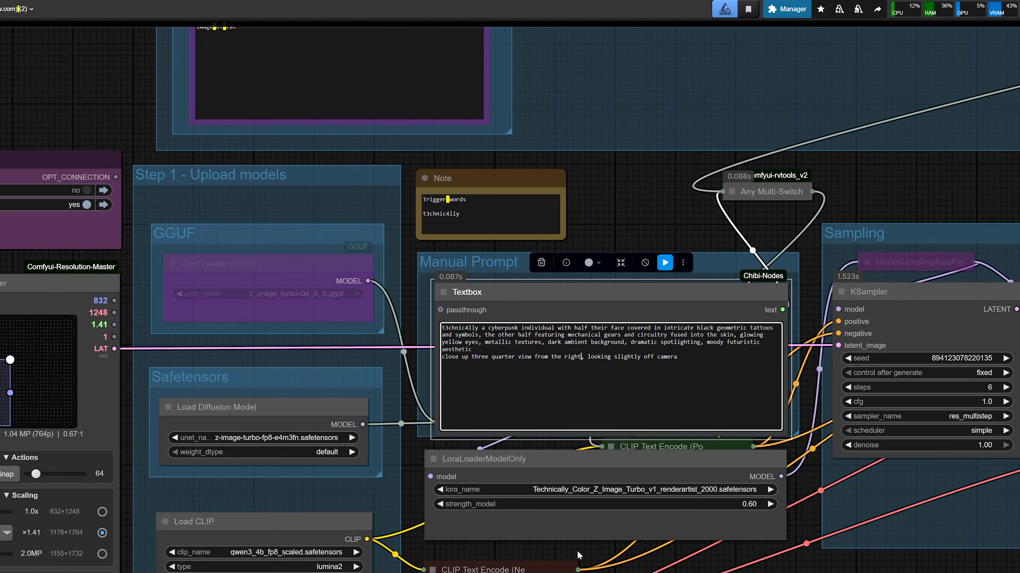
pyautogui.scroll(-2, 646, 532)
pyautogui.moveTo(698, 568); pyautogui.dragTo(506, 525)
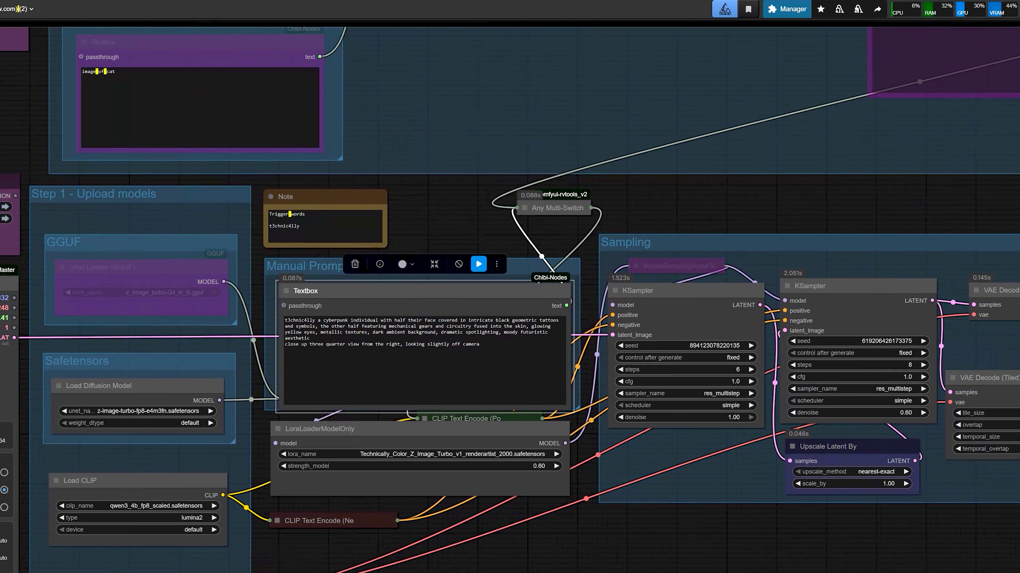
pyautogui.moveTo(597, 571); pyautogui.dragTo(289, 566)
pyautogui.moveTo(507, 566); pyautogui.dragTo(397, 566)
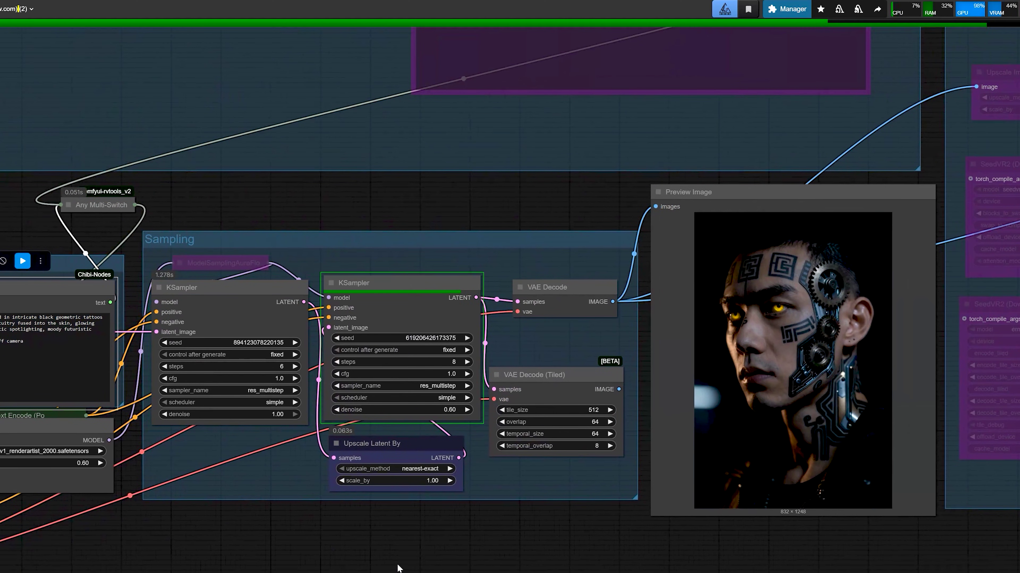
pyautogui.moveTo(482, 566); pyautogui.dragTo(353, 565)
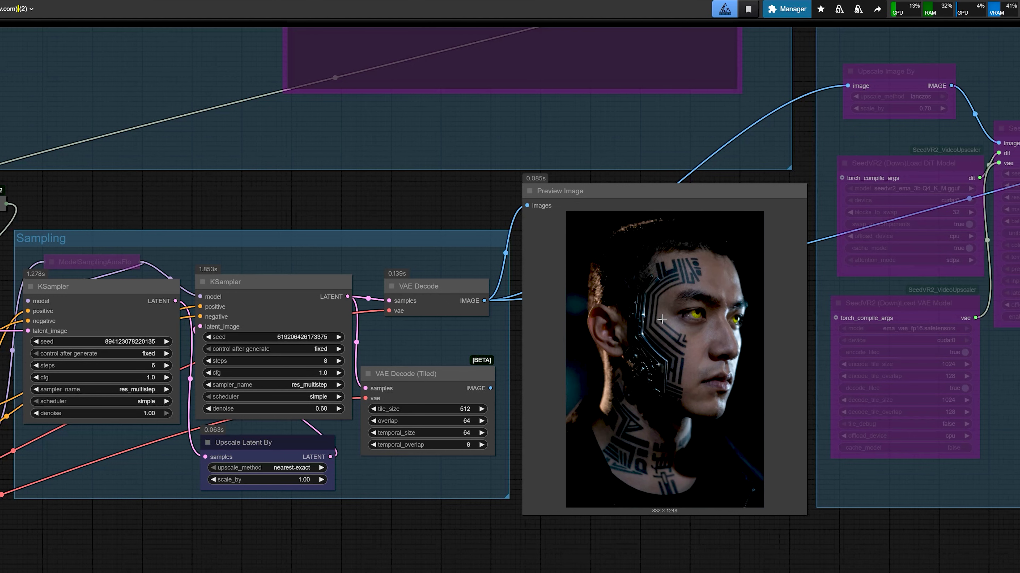
# Step: Look over the whole workflow layout and the LoRA name and strength in LoraLoaderModelOnly
pyautogui.scroll(-4, 661, 320)
pyautogui.moveTo(509, 255); pyautogui.dragTo(798, 390)
pyautogui.scroll(-1, 587, 390)
pyautogui.scroll(-2, 586, 389)
pyautogui.moveTo(679, 396); pyautogui.dragTo(708, 333)
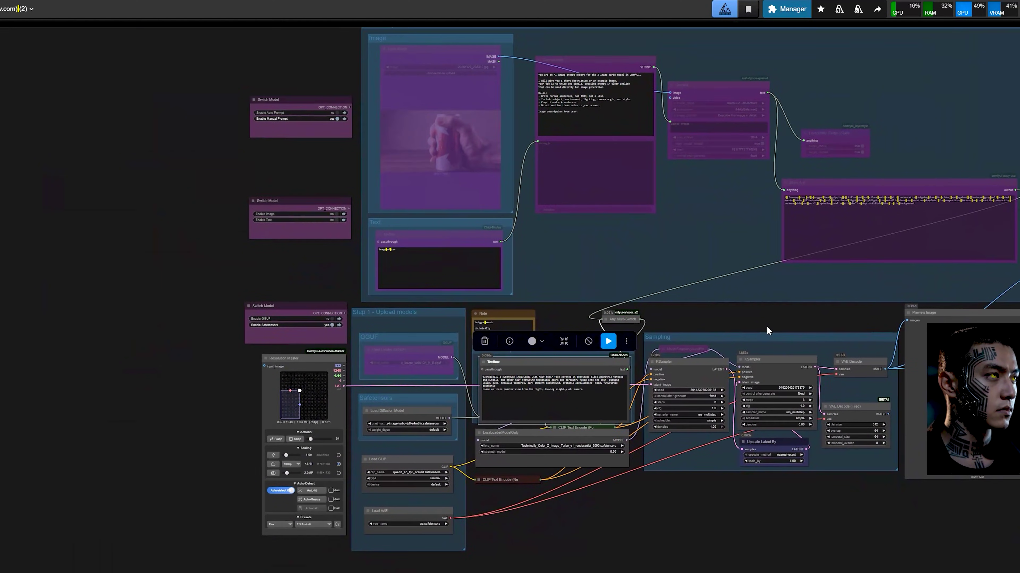
pyautogui.scroll(-2, 766, 326)
pyautogui.moveTo(794, 324); pyautogui.dragTo(513, 391)
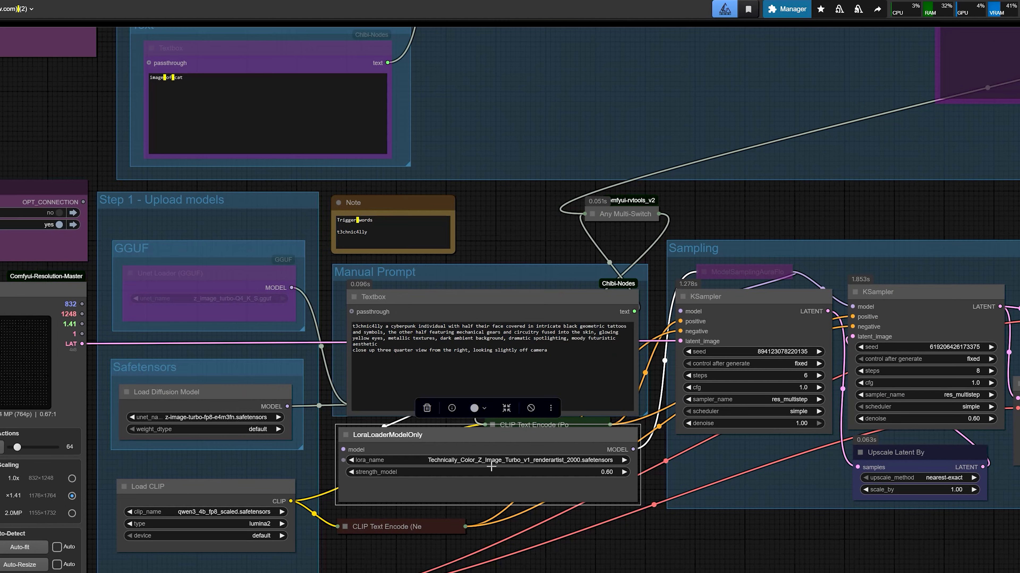
# Step: Re-examine the cyberpunk portrait in Preview Image and look over the upscale group beside it
pyautogui.scroll(-2, 571, 539)
pyautogui.moveTo(571, 539); pyautogui.dragTo(409, 528)
pyautogui.scroll(4, 633, 360)
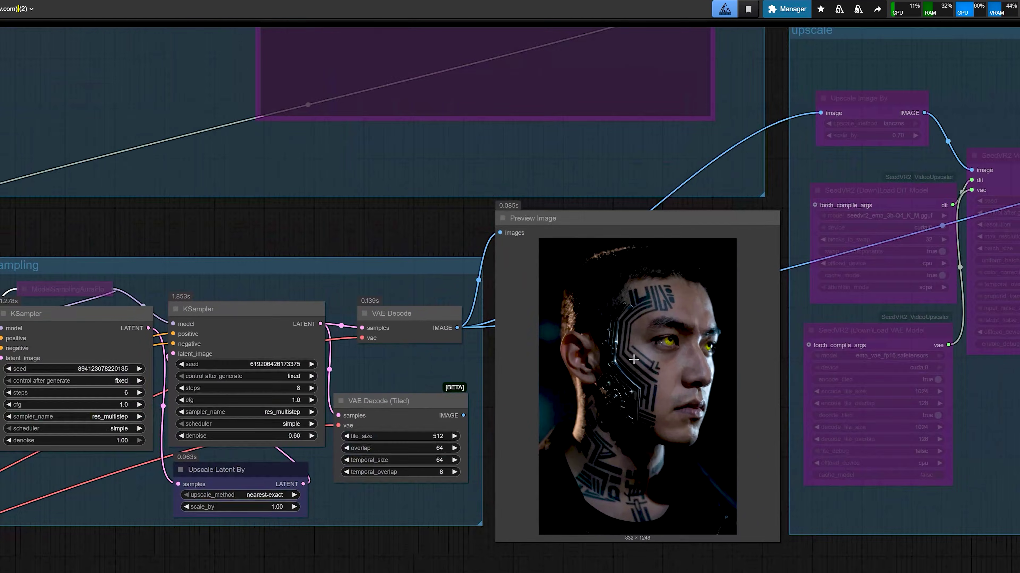
pyautogui.scroll(-3, 634, 359)
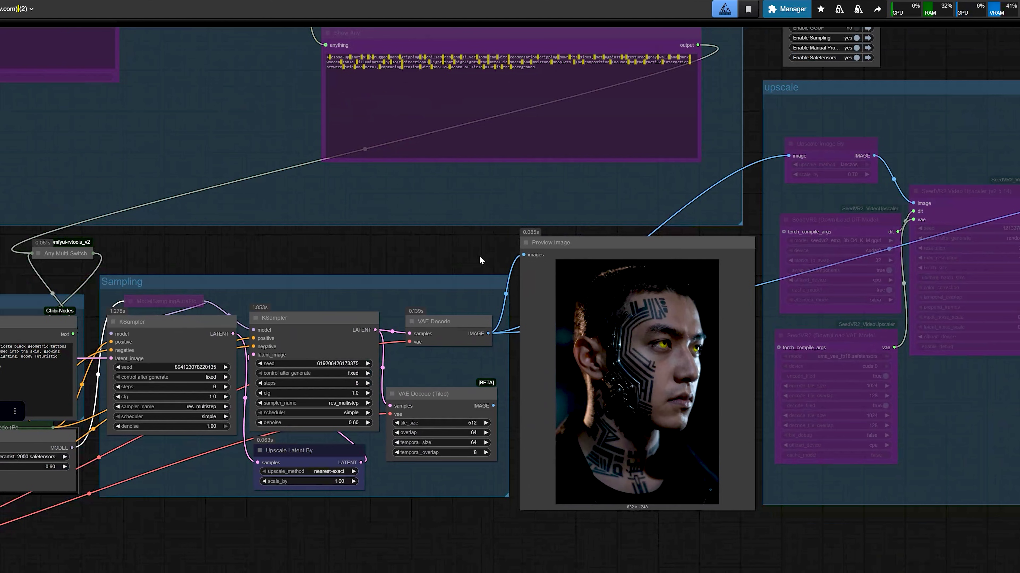
pyautogui.moveTo(479, 255); pyautogui.dragTo(172, 274)
pyautogui.scroll(-2, 782, 323)
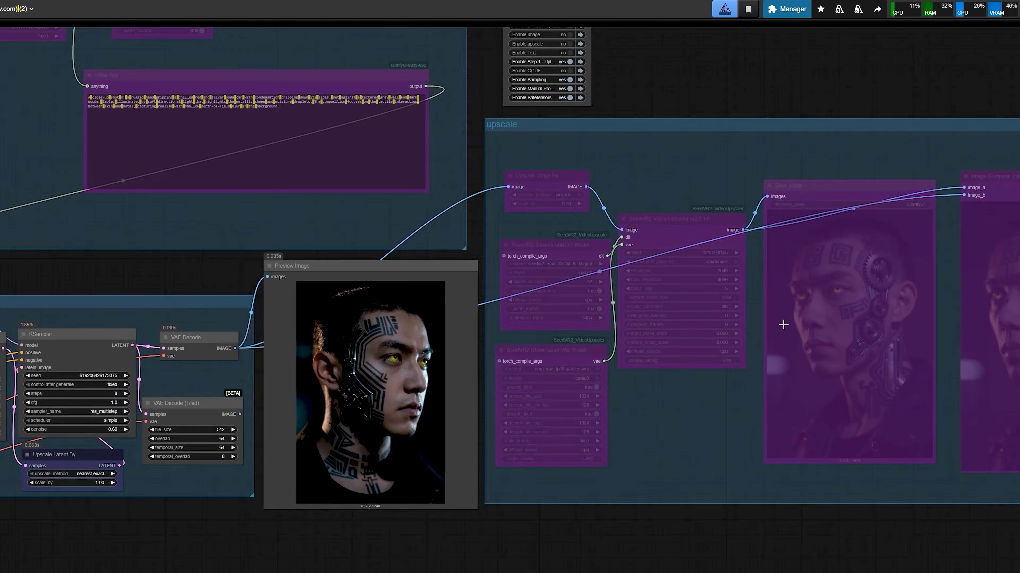
# Step: Select the Auto Prompt group and survey its image and text sections within the full workflow
pyautogui.moveTo(688, 95); pyautogui.dragTo(1019, 232)
pyautogui.scroll(-2, 596, 168)
pyautogui.scroll(2, 177, 123)
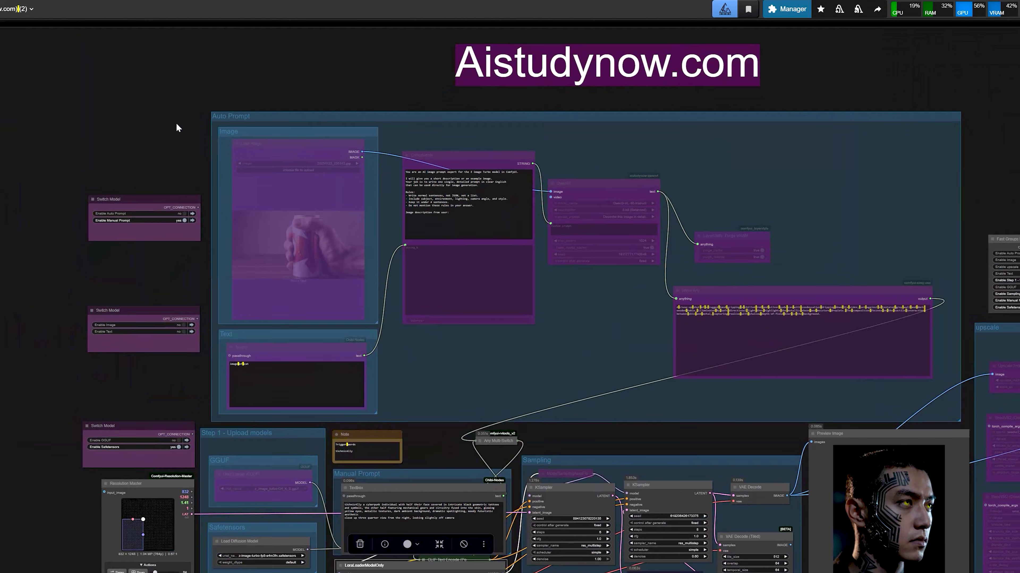
pyautogui.click(236, 111)
pyautogui.click(134, 123)
pyautogui.click(217, 112)
pyautogui.scroll(-1, 292, 218)
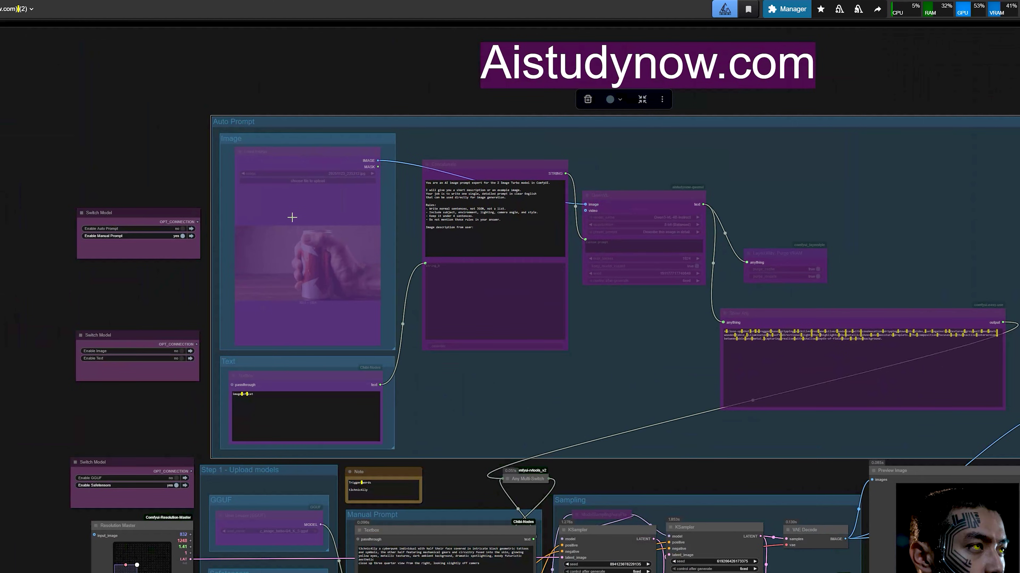
pyautogui.scroll(-5, 292, 217)
pyautogui.moveTo(148, 199); pyautogui.dragTo(222, 175)
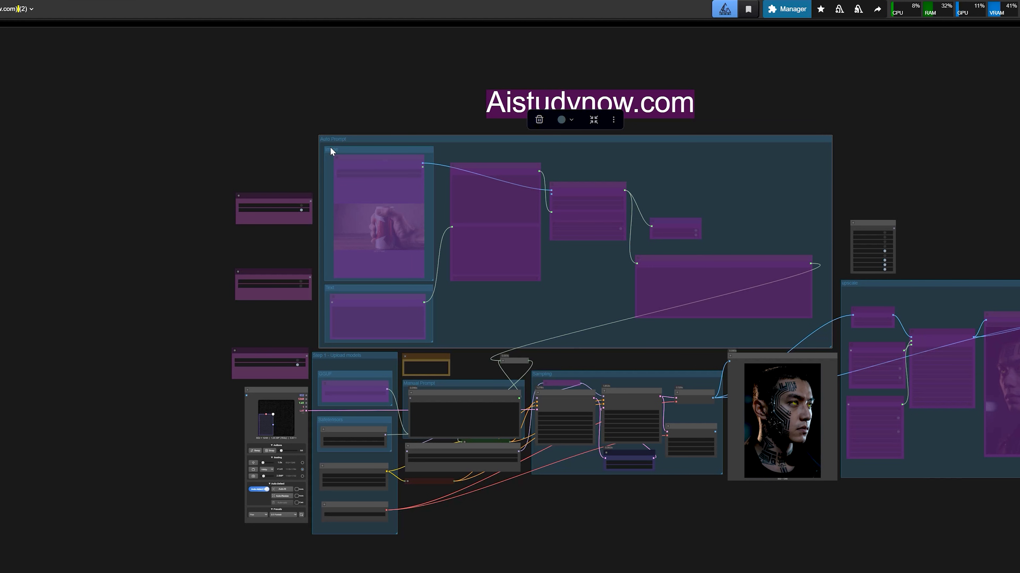